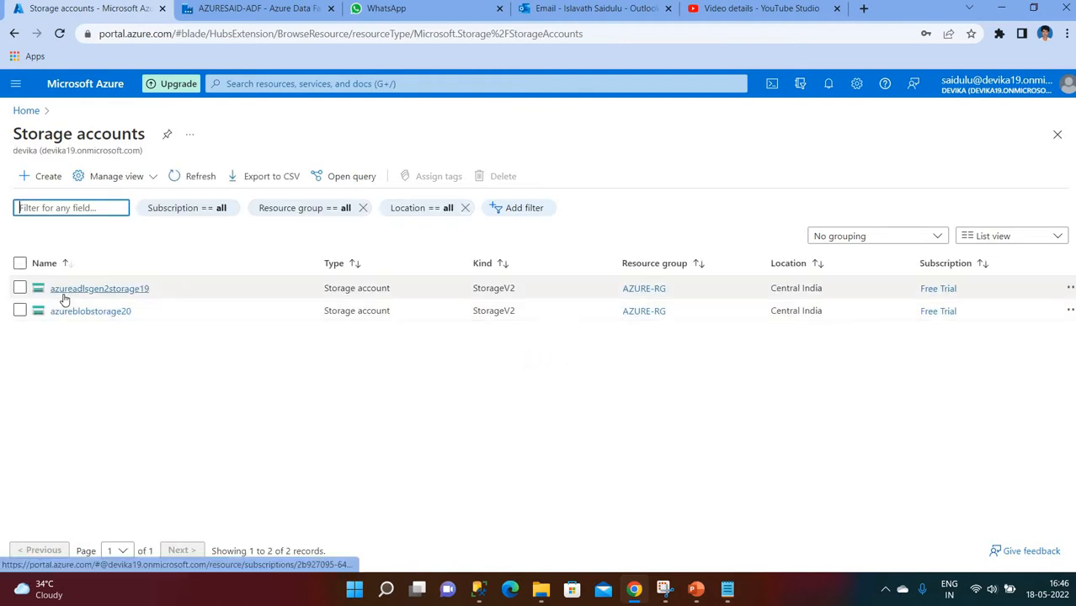
Open the emp folder in the input container of the azureblobstorage20 storage account to review its source files
{"action": "left_click", "coordinate": [67, 311]}
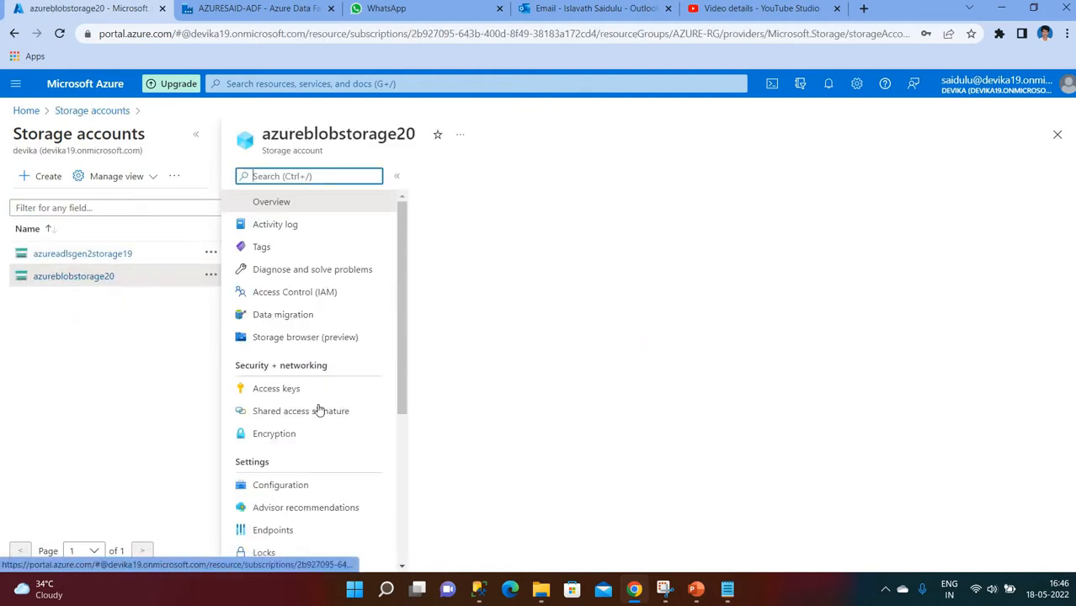
{"action": "left_click", "coordinate": [275, 412]}
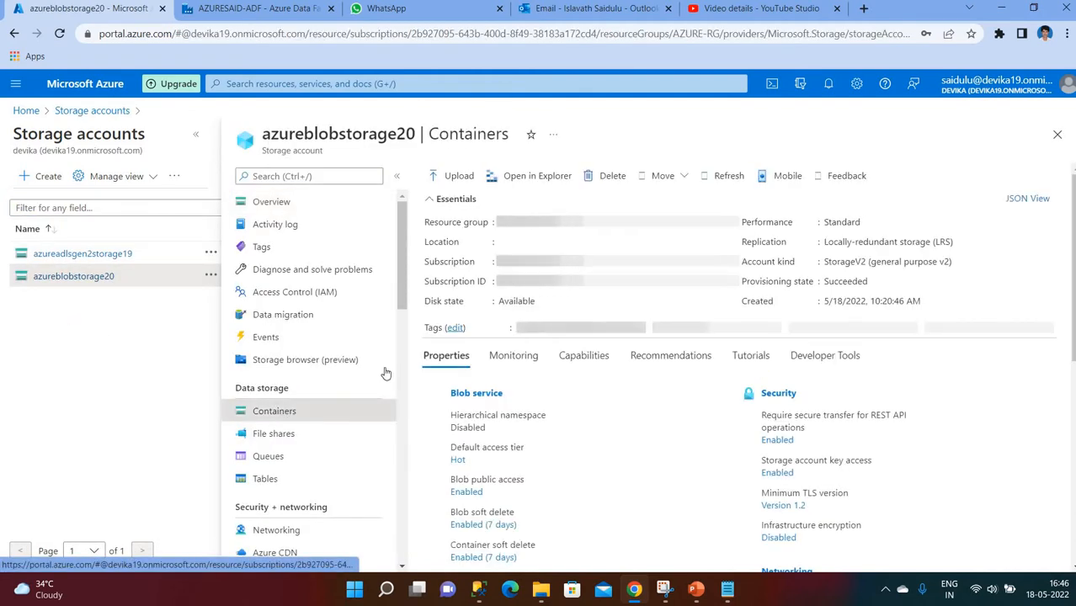
{"action": "left_click", "coordinate": [459, 284]}
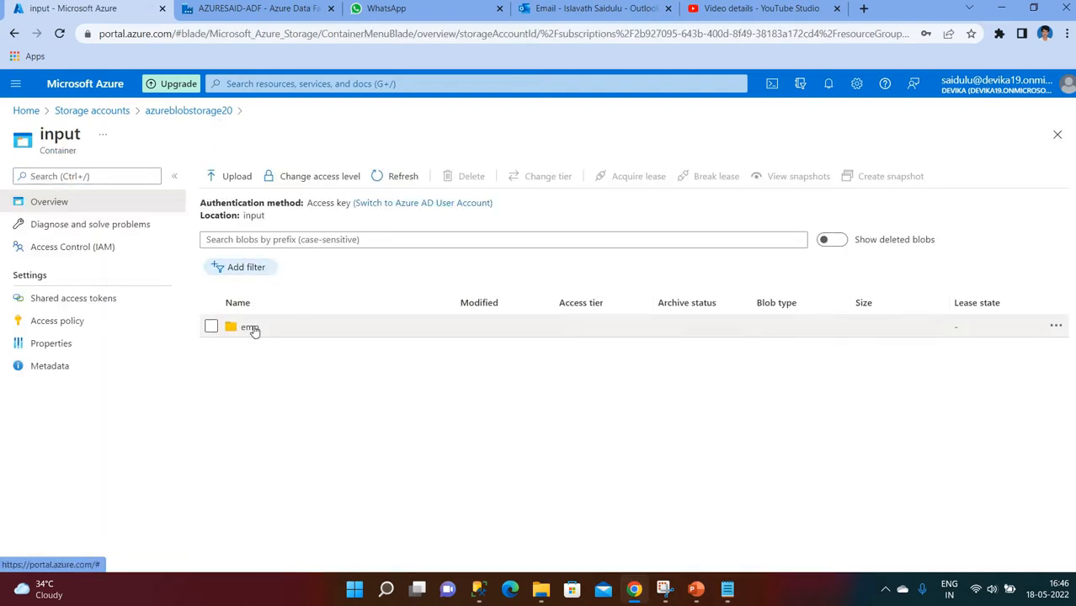
{"action": "left_click", "coordinate": [251, 328]}
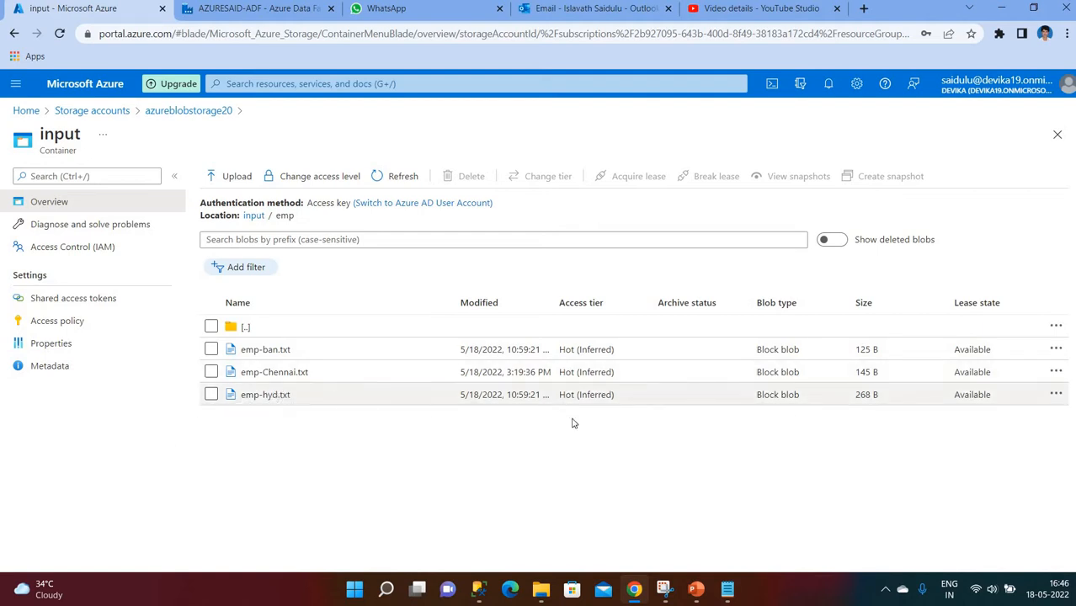
Open the overview of the myazuresqldatabase SQL database and check its database and server names
{"action": "left_click", "coordinate": [20, 114]}
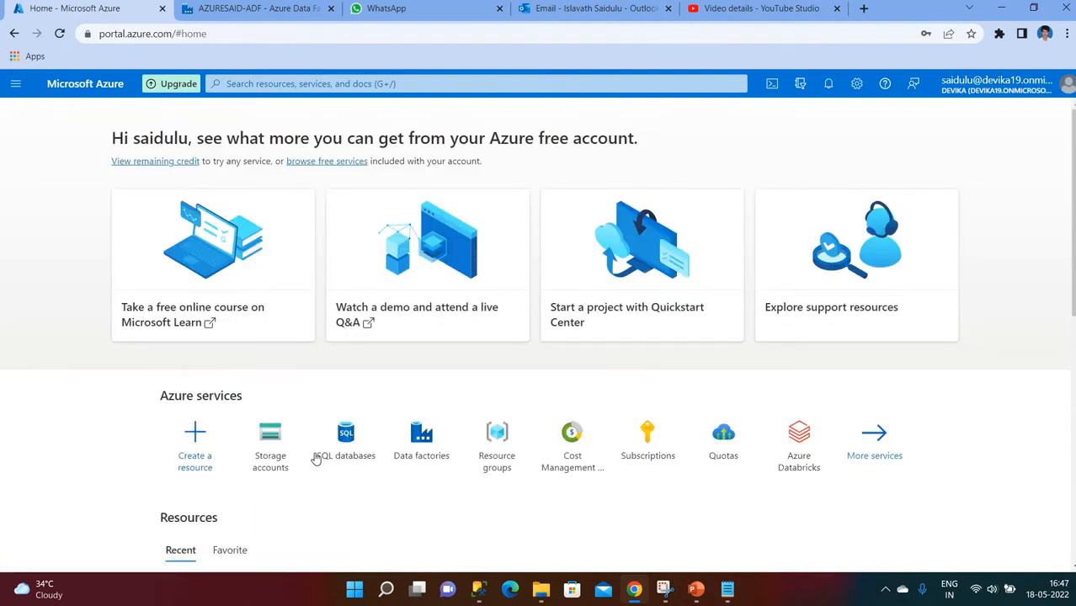
{"action": "left_click", "coordinate": [348, 451]}
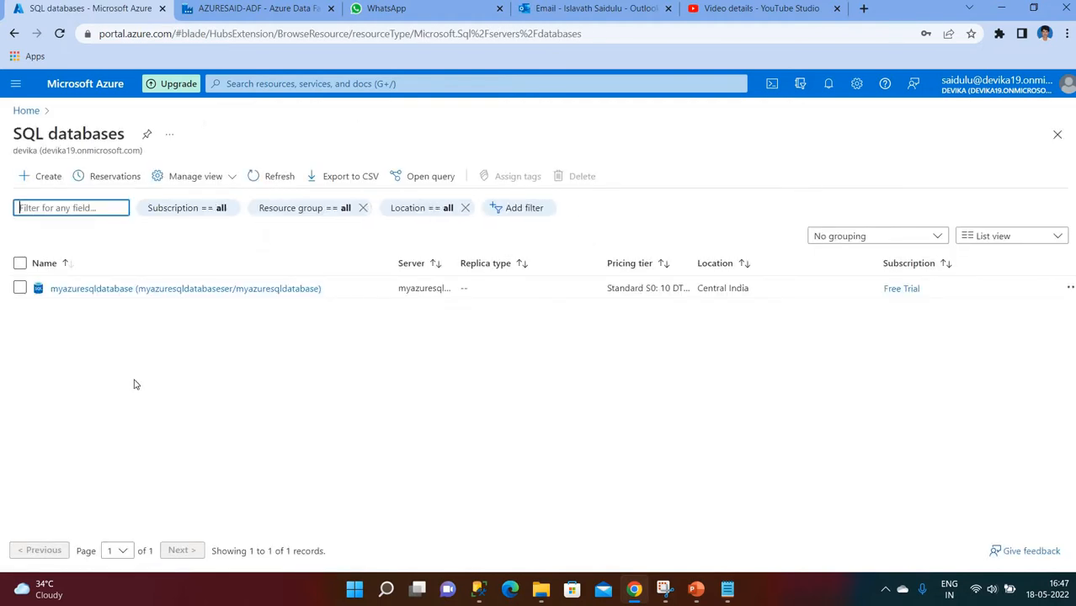
{"action": "left_click", "coordinate": [87, 290]}
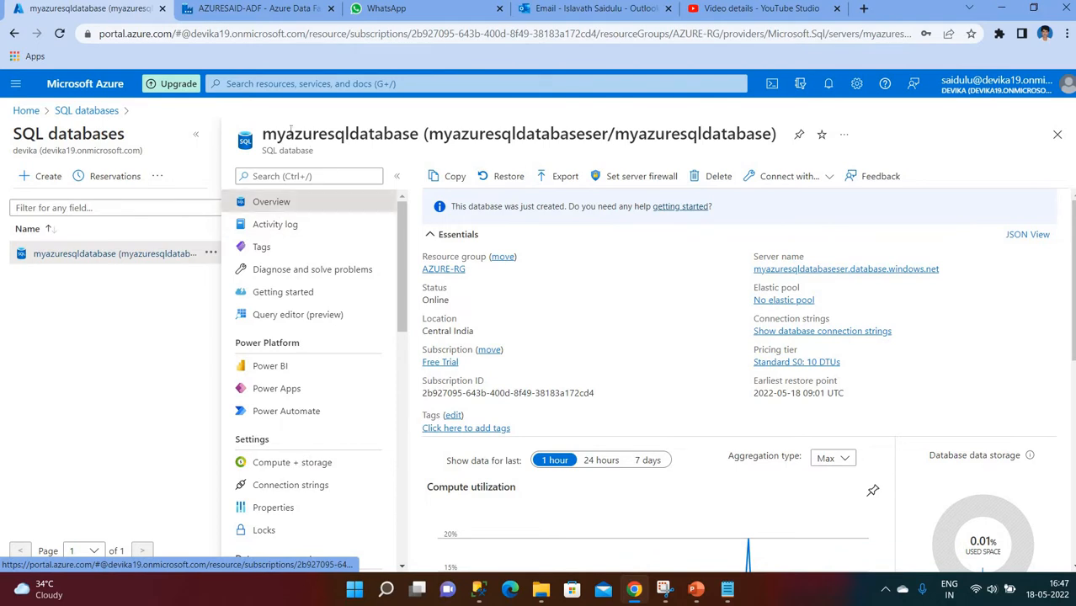
{"action": "left_click_drag", "start_coordinate": [262, 134], "coordinate": [418, 135]}
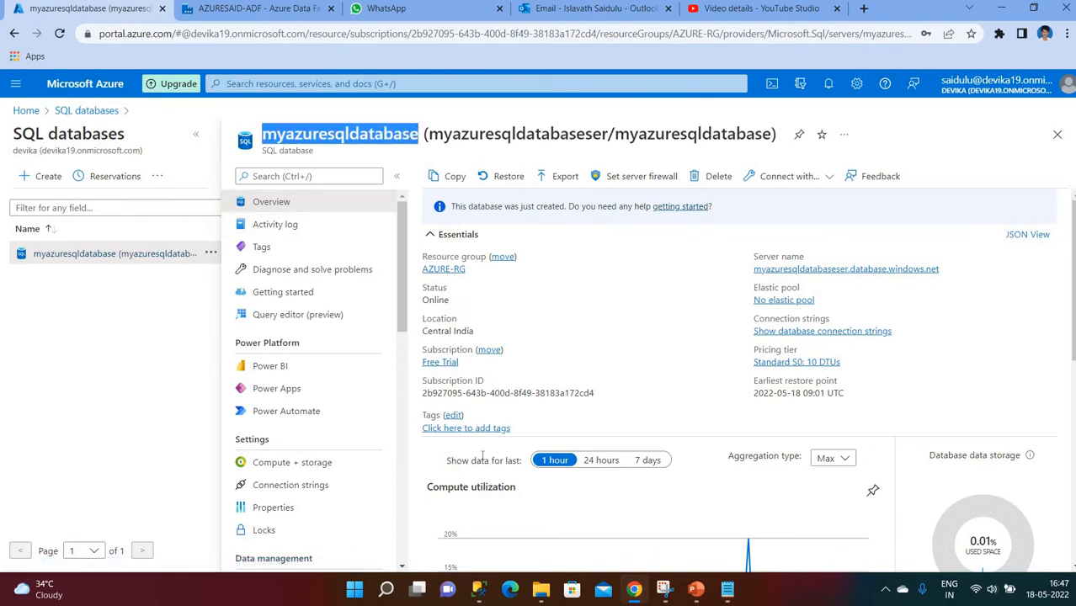
{"action": "mouse_move", "coordinate": [922, 263]}
Switch to the AZURESAID-ADF data factory, review its linked services, and return to the authoring workspace
{"action": "left_click", "coordinate": [235, 10]}
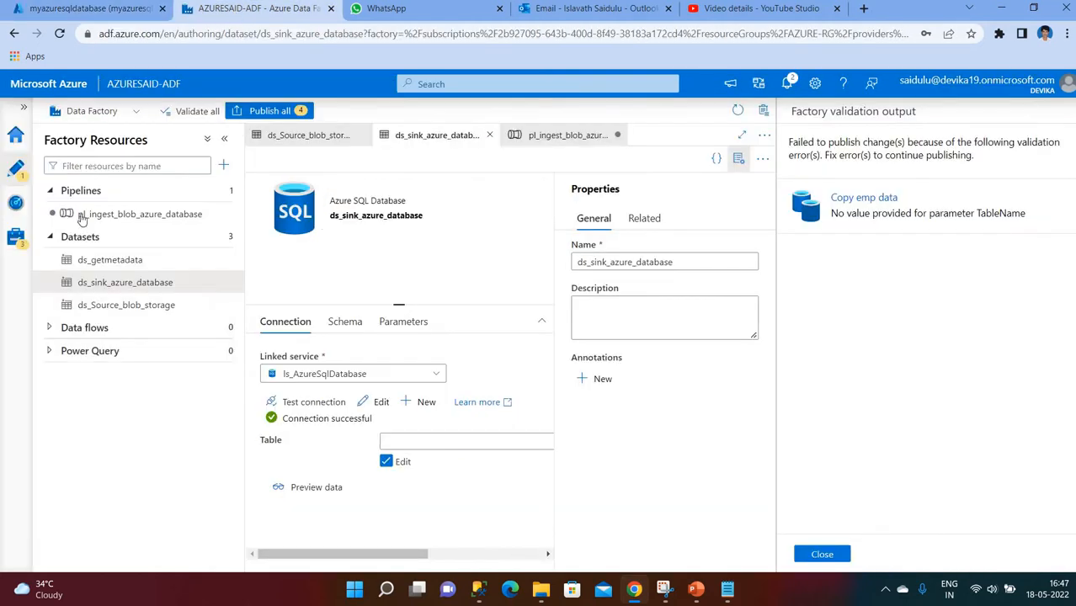
{"action": "left_click", "coordinate": [16, 137]}
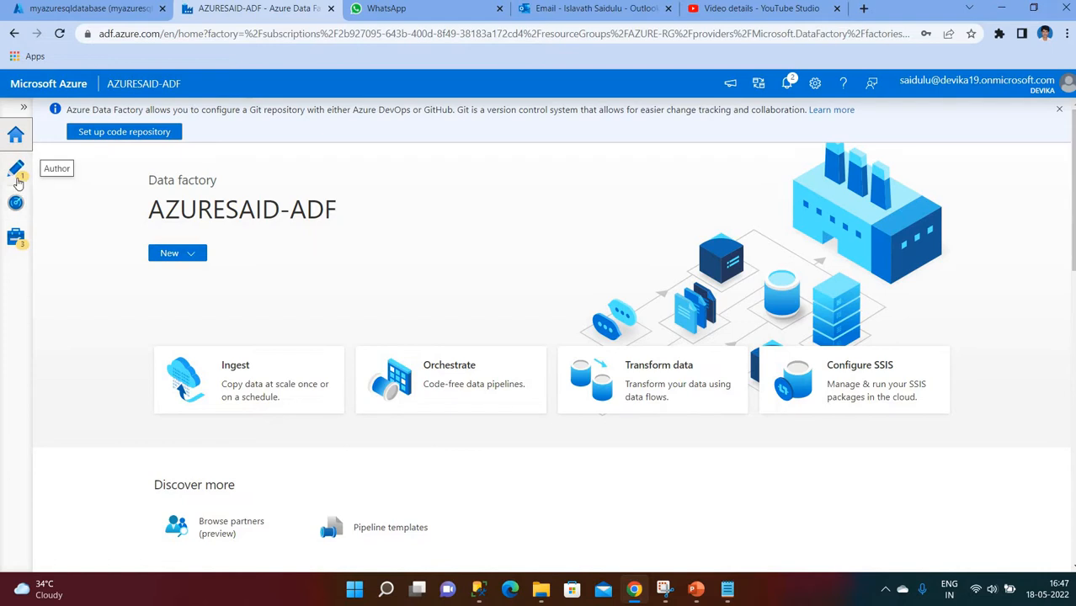
{"action": "left_click", "coordinate": [16, 176]}
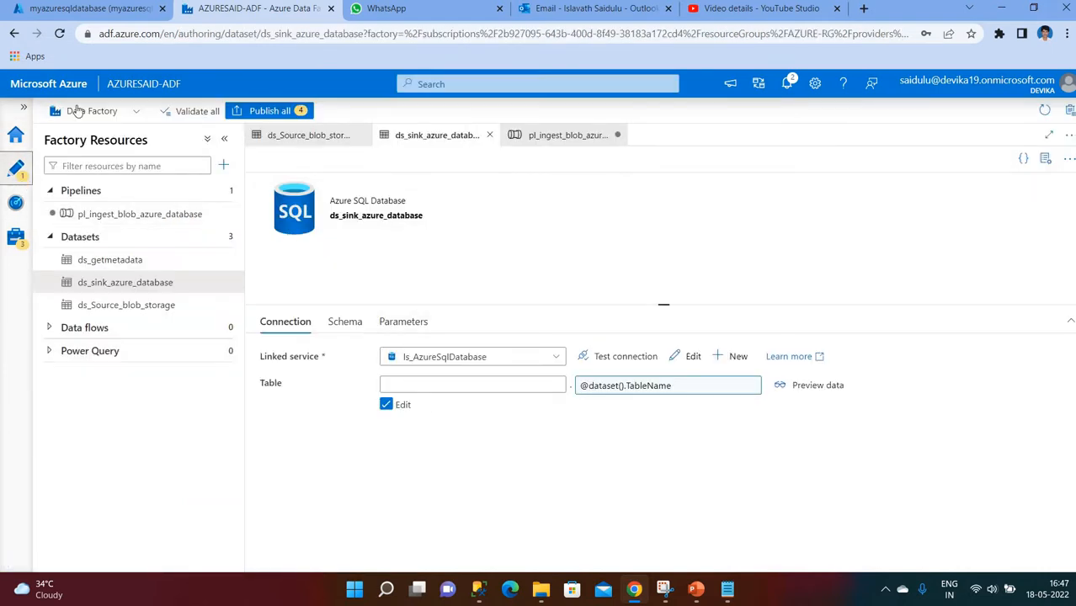
{"action": "left_click", "coordinate": [15, 242]}
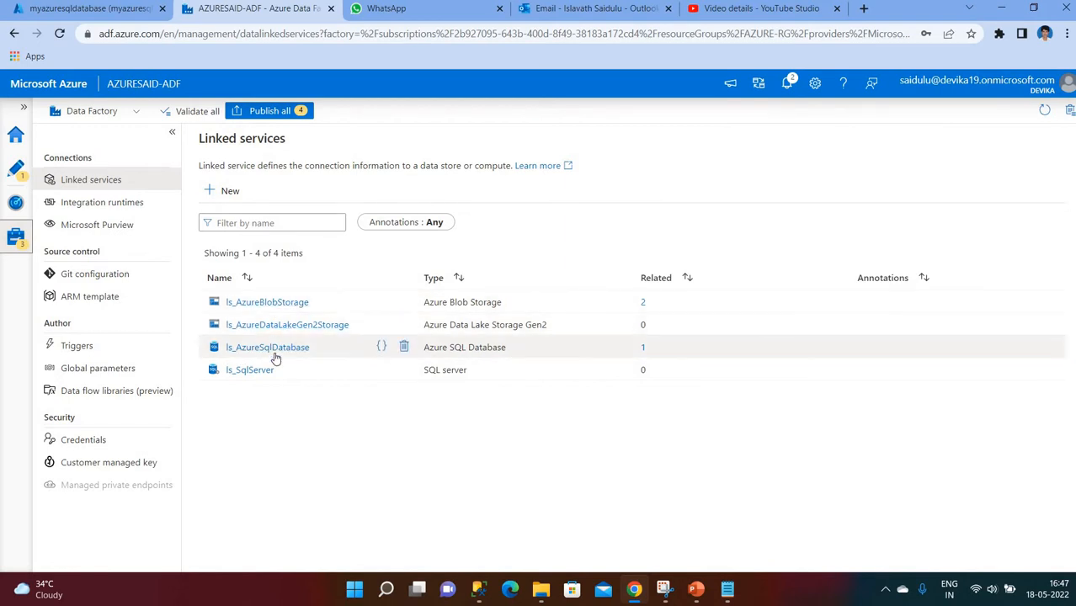
{"action": "left_click", "coordinate": [15, 202]}
{"action": "left_click", "coordinate": [15, 169]}
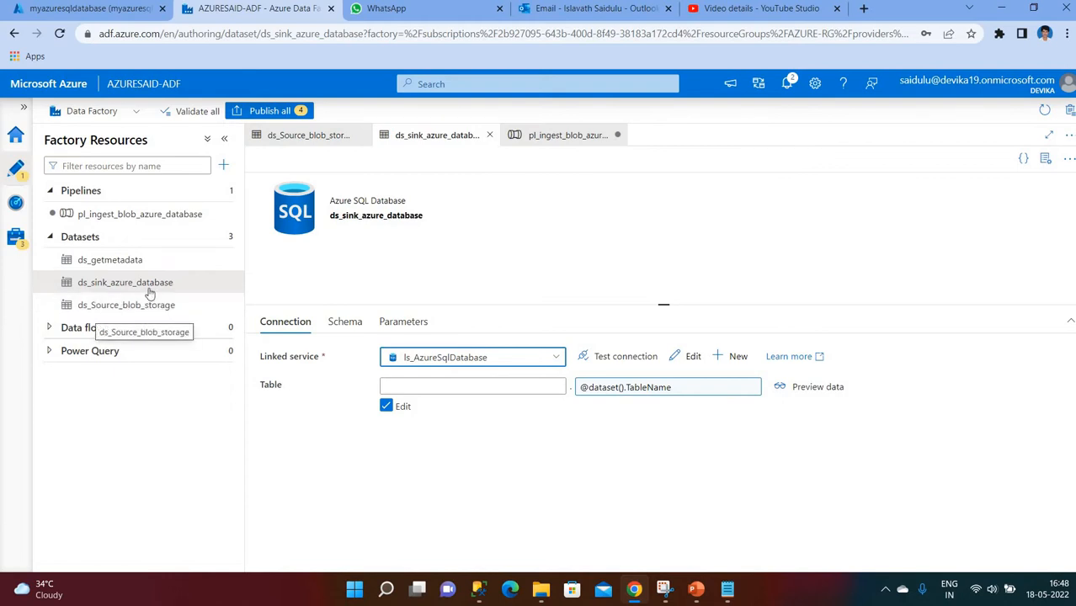
Create a new pipeline and name it "Pl_multipleFiles_Muliple tables"
{"action": "left_click", "coordinate": [226, 193]}
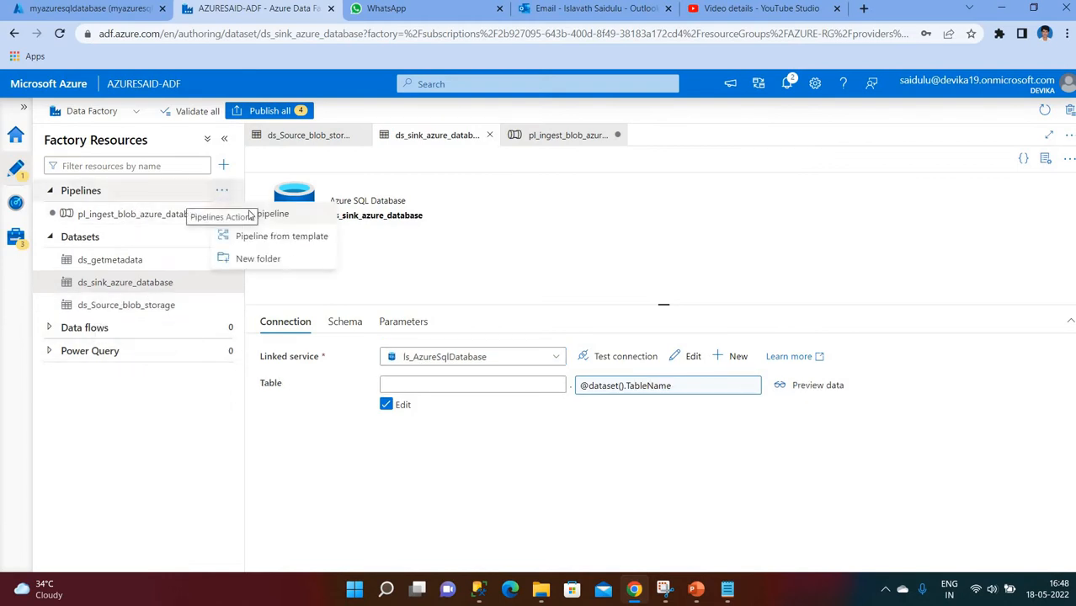
{"action": "left_click", "coordinate": [268, 215]}
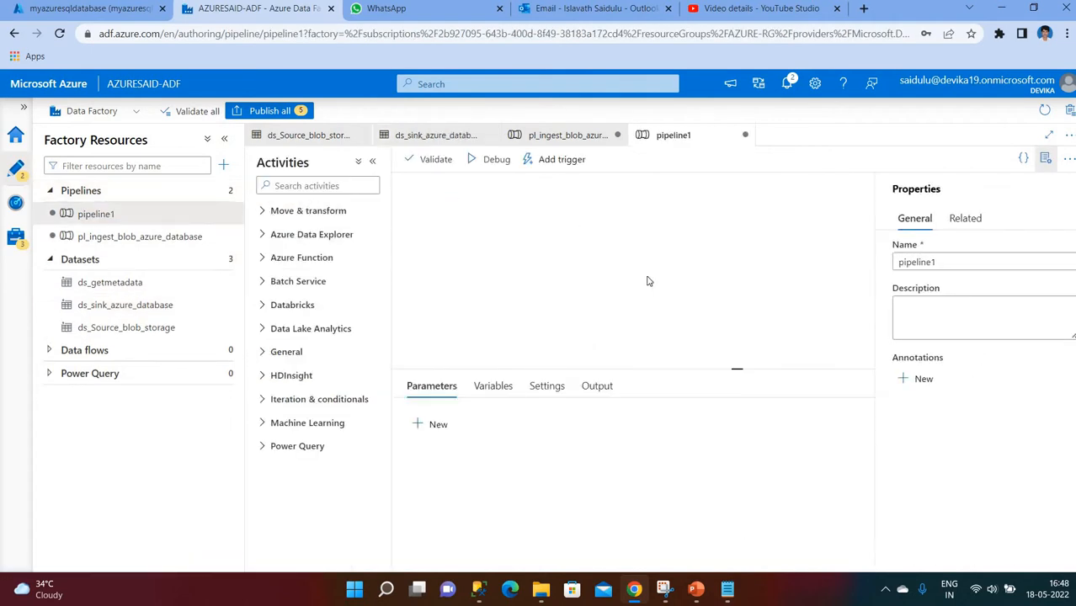
{"action": "left_click", "coordinate": [958, 261]}
{"action": "double_click", "coordinate": [957, 261]}
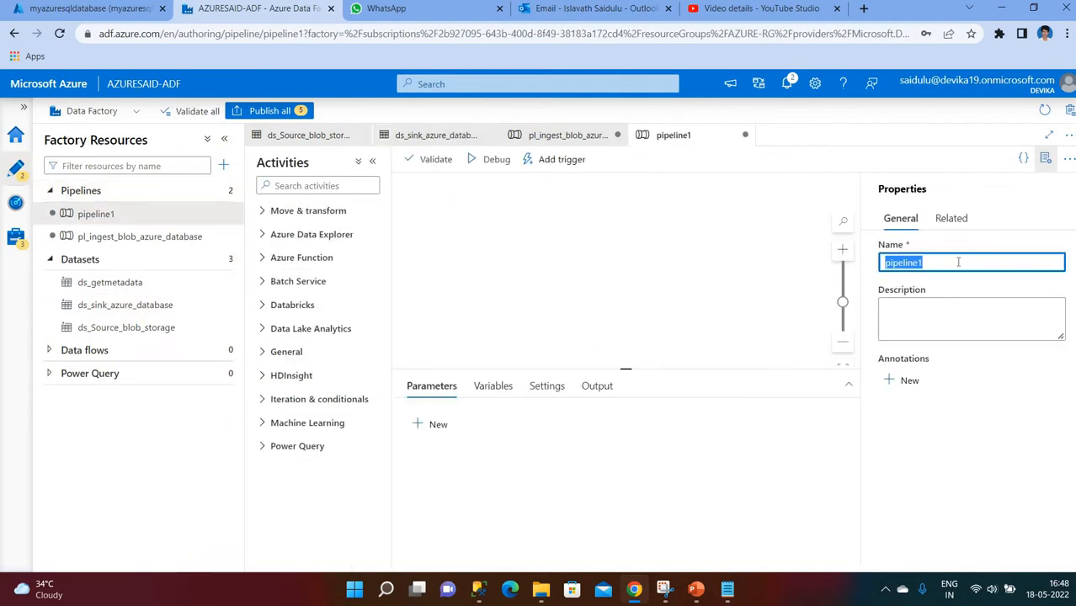
{"action": "key", "text": "BackSpace"}
{"action": "type", "text": "Pl_multipleFiles_Muliple tables"}
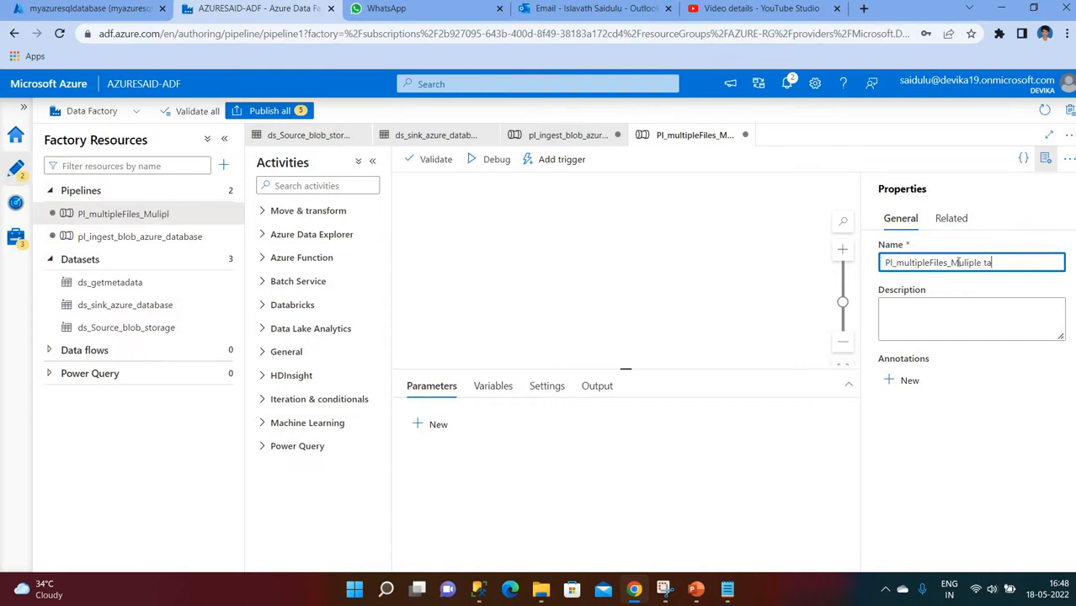
{"action": "left_click", "coordinate": [630, 271]}
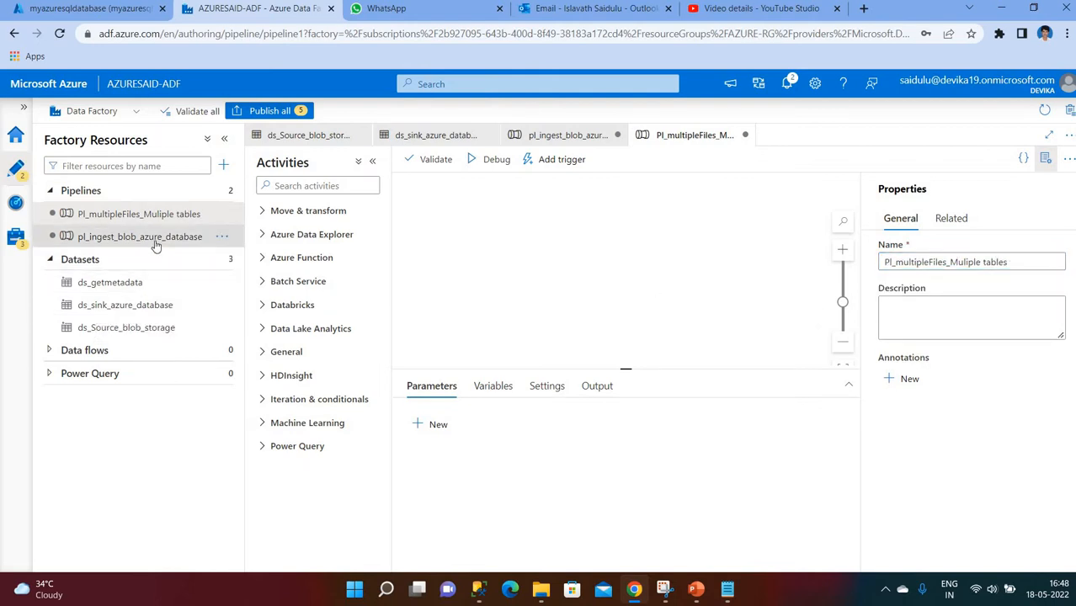
Search the pipeline activities for "get"
{"action": "left_click", "coordinate": [334, 186]}
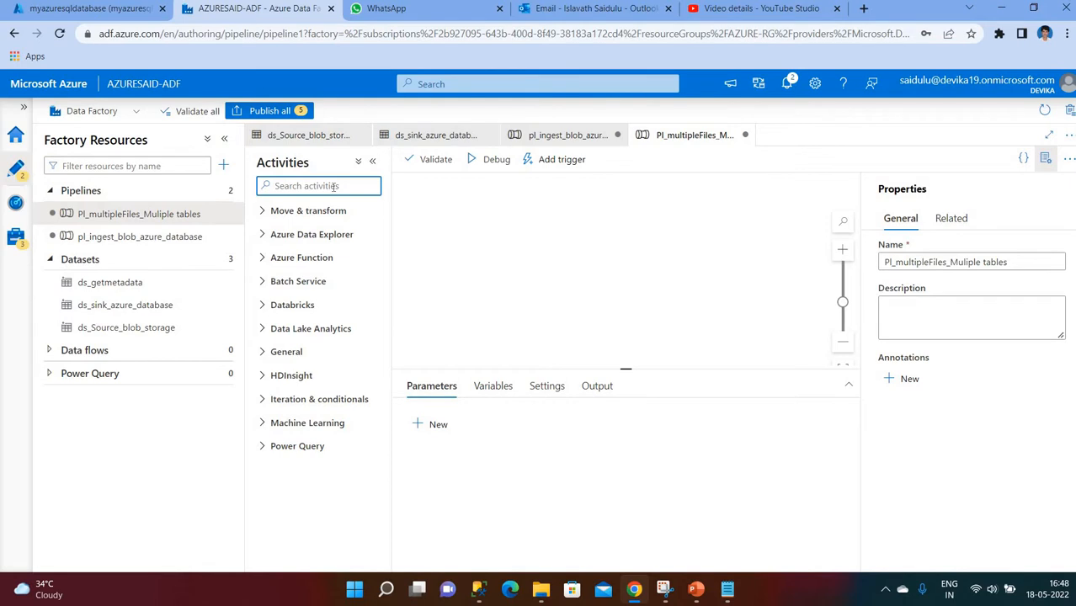
{"action": "type", "text": "get"}
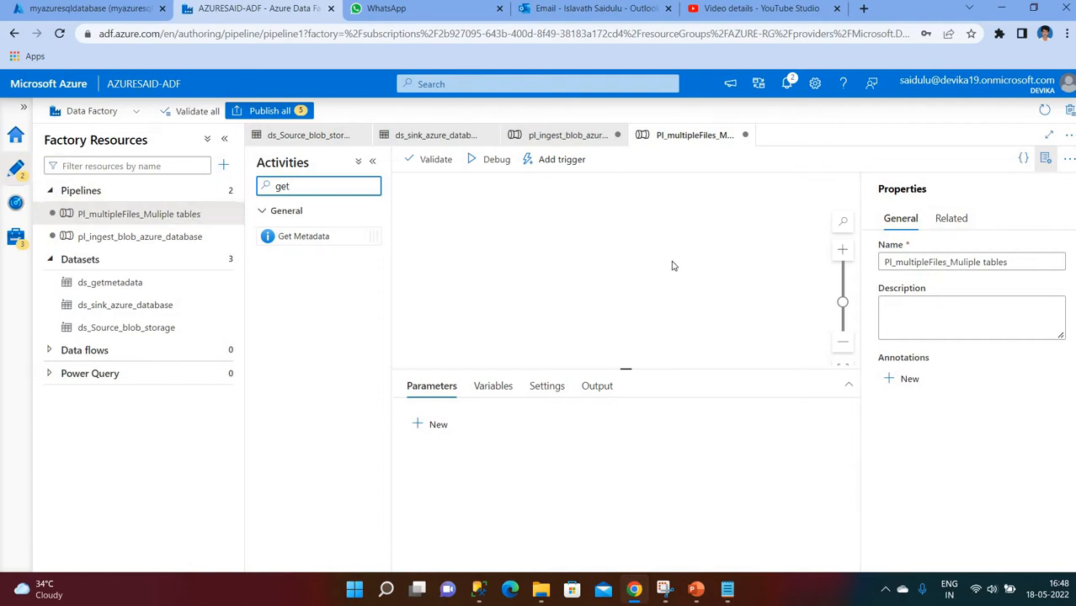
{"action": "left_click", "coordinate": [539, 246]}
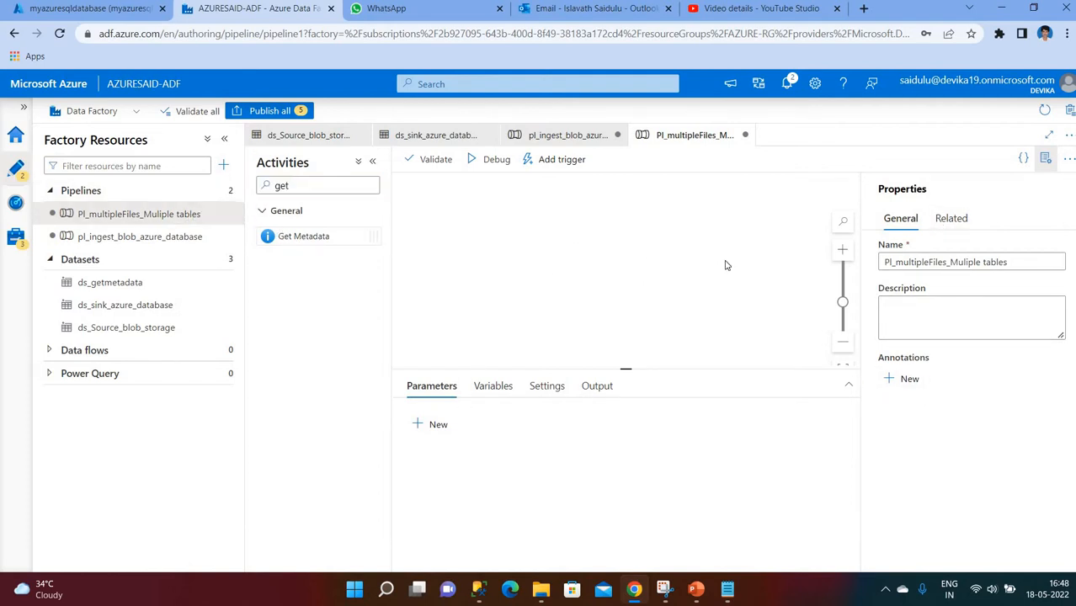
Delete the pipeline "Pl_multipleFiles_Muliple tables" and confirm the deletion
{"action": "left_click", "coordinate": [222, 214]}
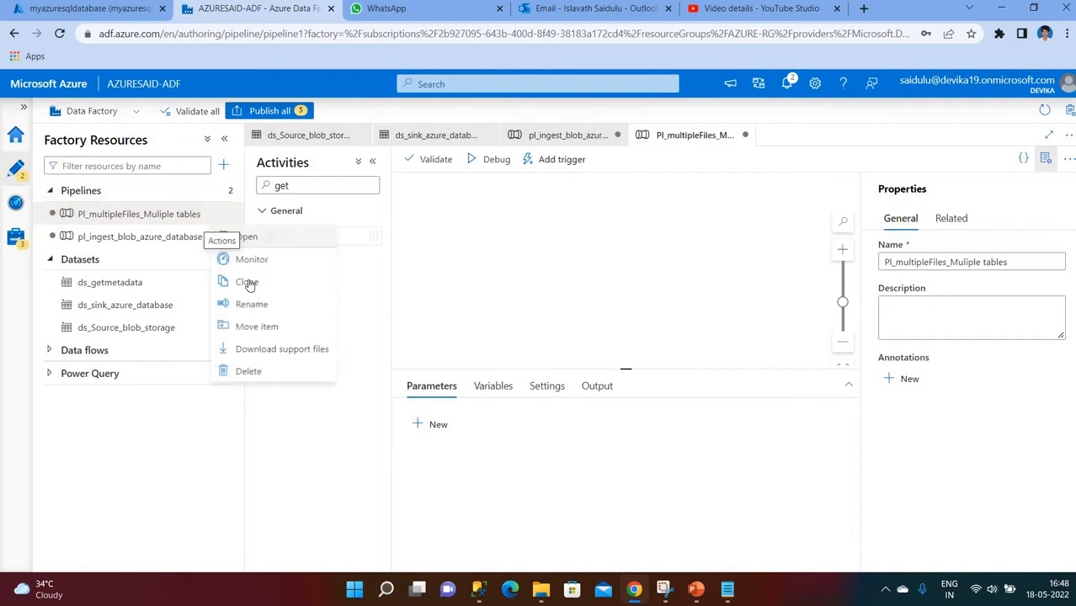
{"action": "left_click", "coordinate": [249, 371]}
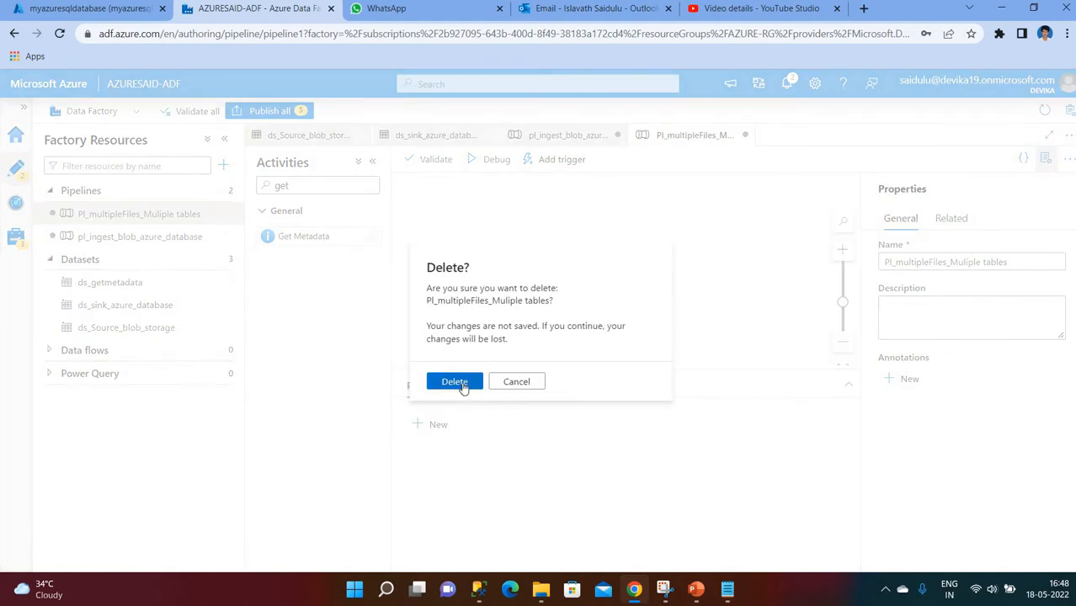
{"action": "left_click", "coordinate": [455, 382]}
Open the pl_ingest_blob_azure_database pipeline, arrange its Get File Metadata and Execute Each File activities on the canvas, and hide the pipeline properties
{"action": "left_click", "coordinate": [141, 218]}
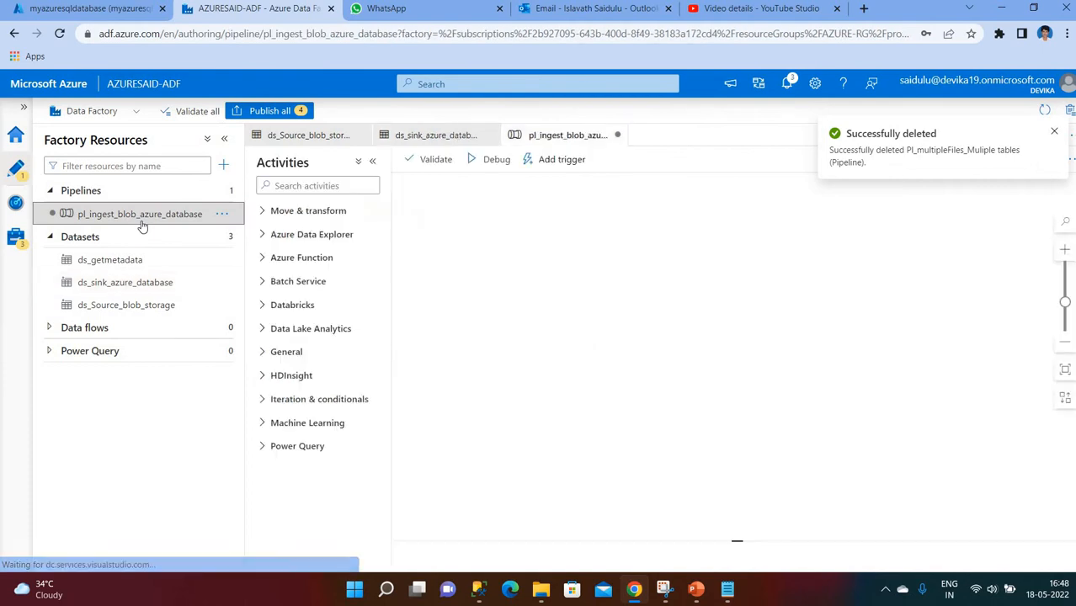
{"action": "left_click", "coordinate": [1054, 136]}
{"action": "left_click_drag", "start_coordinate": [810, 215], "coordinate": [797, 245]}
{"action": "left_click_drag", "start_coordinate": [585, 237], "coordinate": [522, 271]}
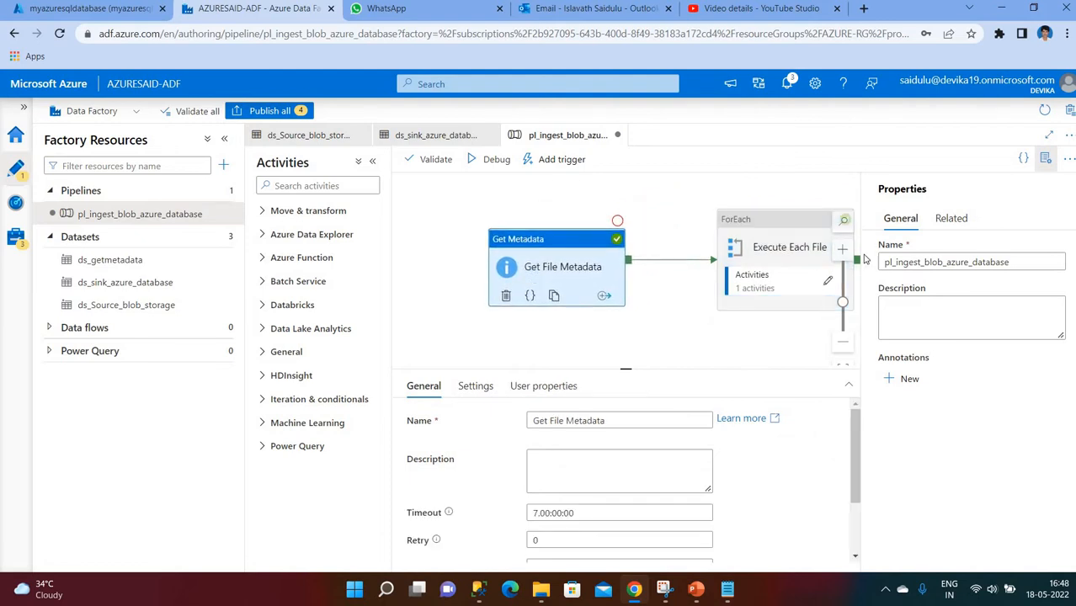
{"action": "left_click", "coordinate": [1045, 160]}
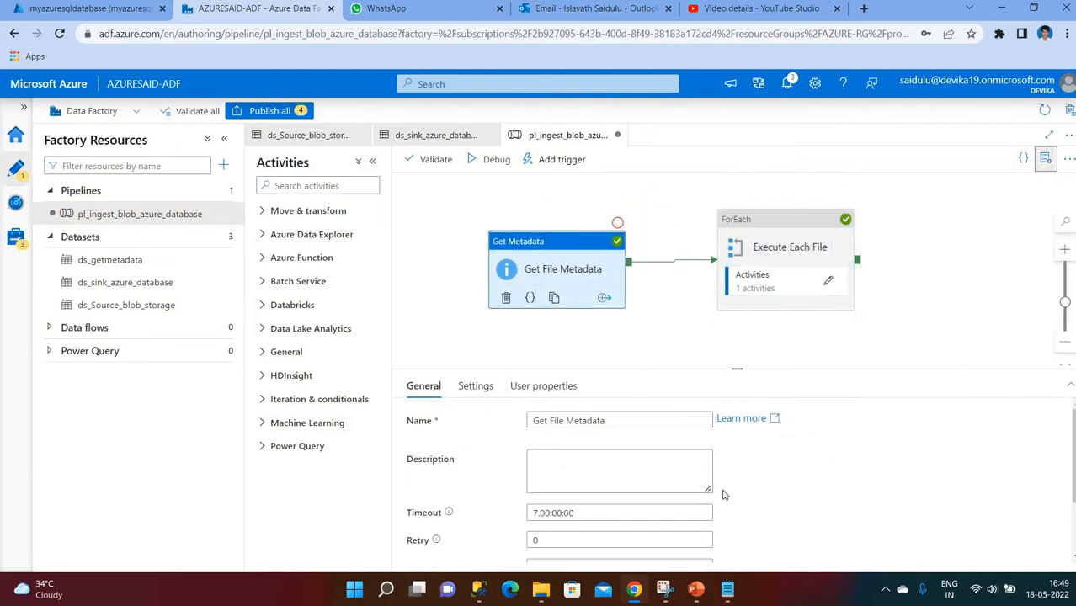
Open the Copy emp data activity inside the Execute Each File loop and review its source settings
{"action": "left_click", "coordinate": [751, 263]}
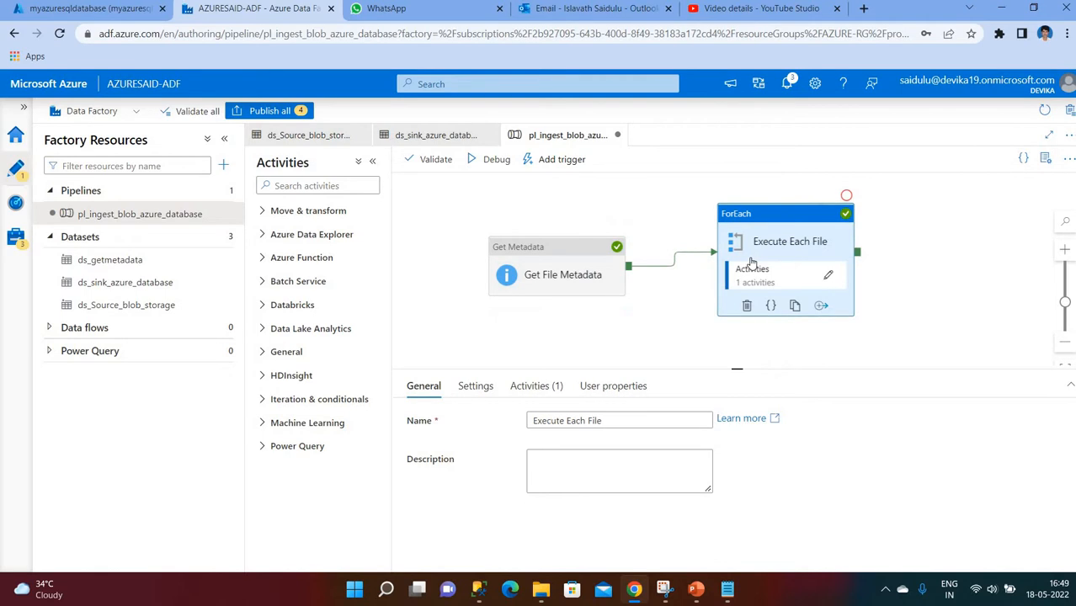
{"action": "left_click", "coordinate": [828, 276]}
{"action": "left_click", "coordinate": [654, 259]}
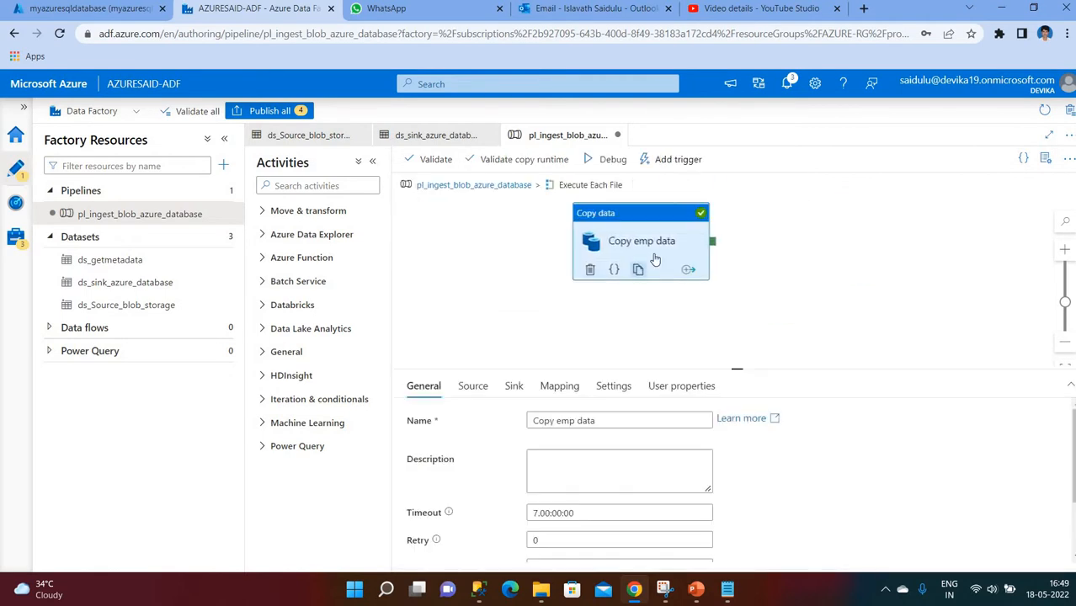
{"action": "left_click", "coordinate": [472, 386]}
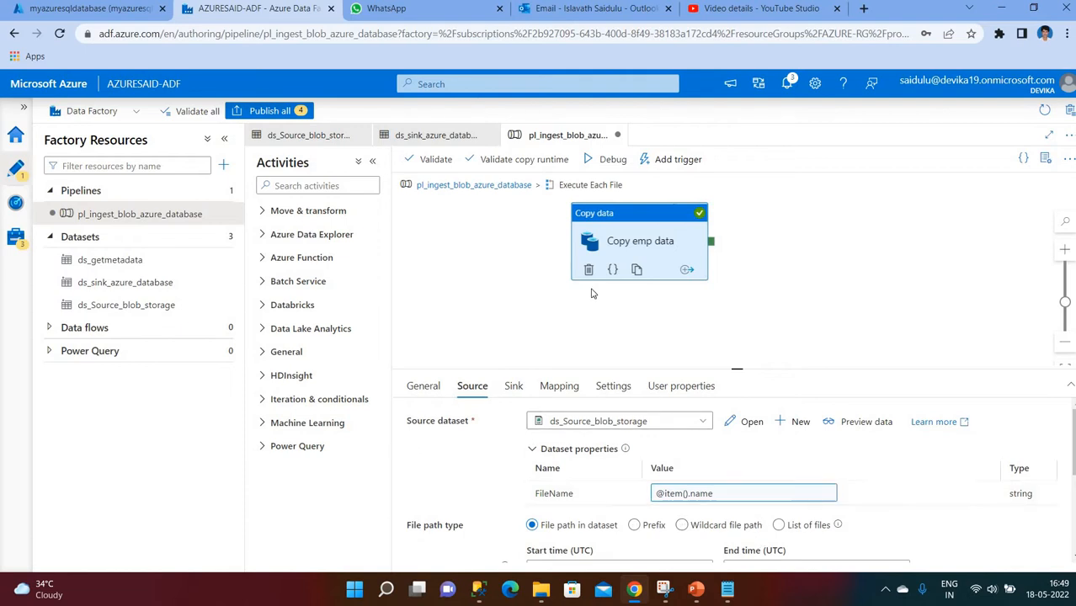
Open the ds_Source_blob_storage dataset and review its parameters and connection file path
{"action": "left_click", "coordinate": [746, 422]}
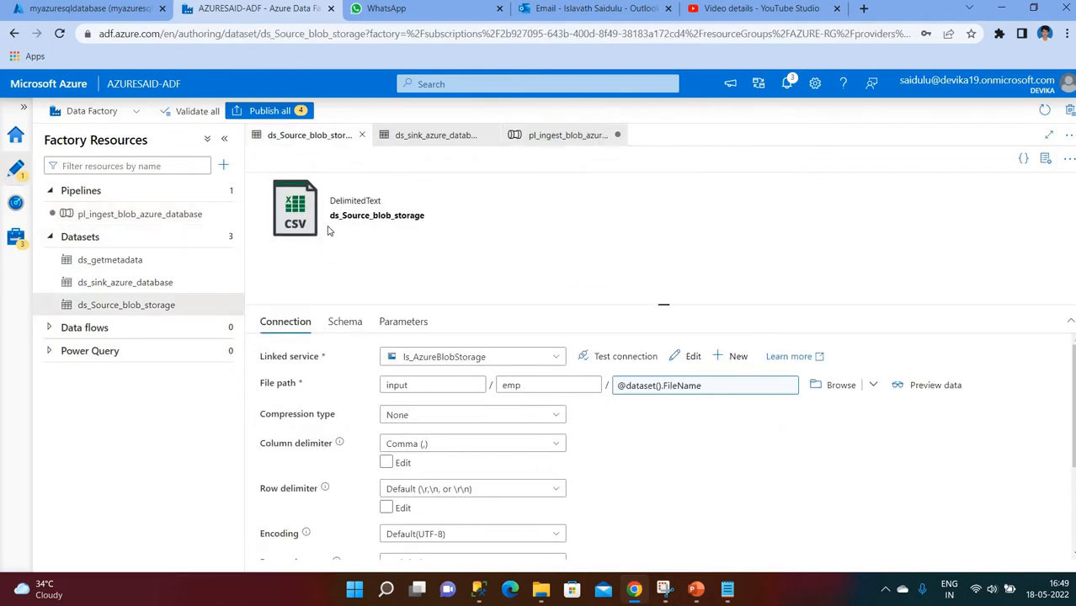
{"action": "left_click", "coordinate": [394, 324]}
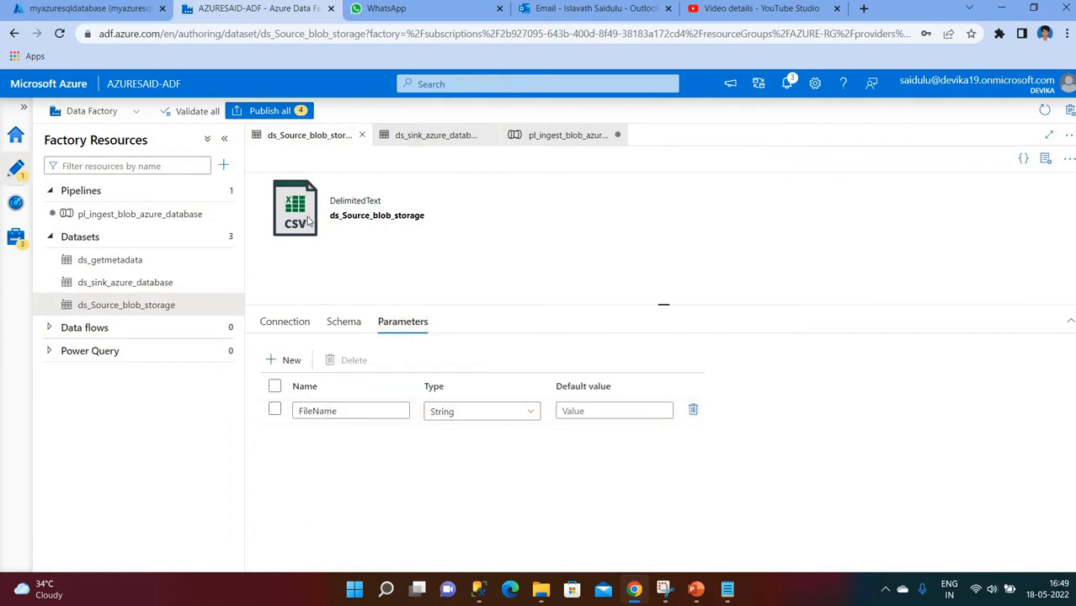
{"action": "left_click", "coordinate": [281, 322]}
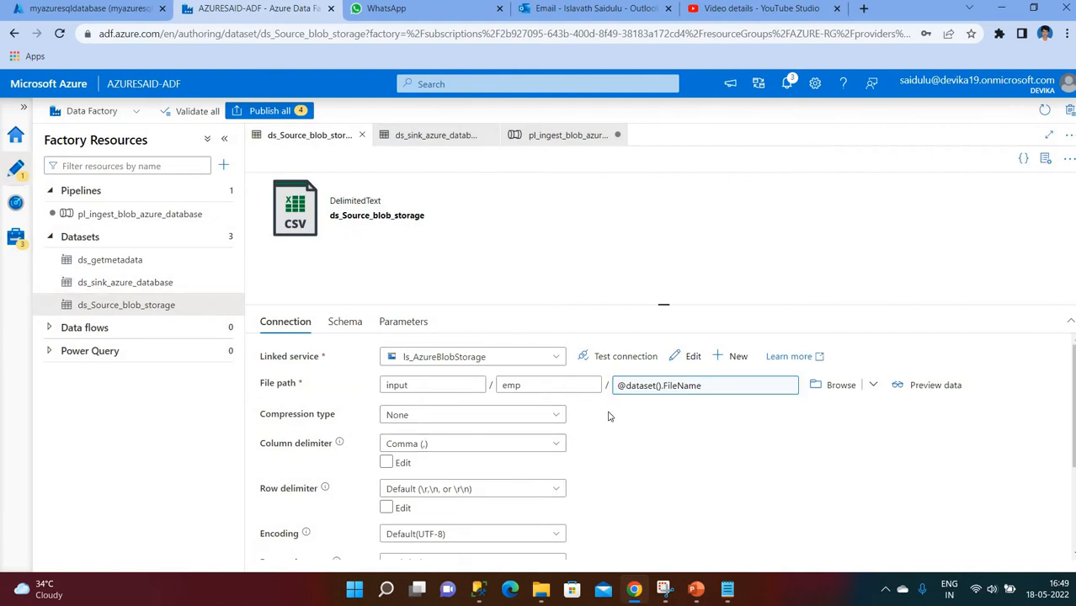
Return to the Copy emp data activity, review its sink settings, and open the ds_sink_azure_database dataset
{"action": "left_click", "coordinate": [558, 138]}
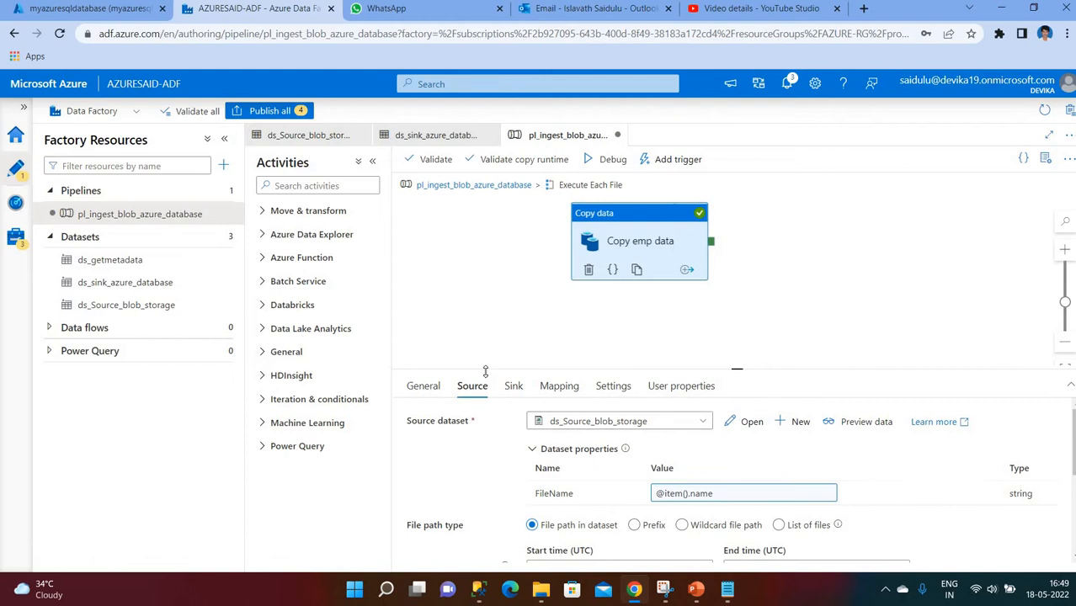
{"action": "left_click", "coordinate": [515, 388]}
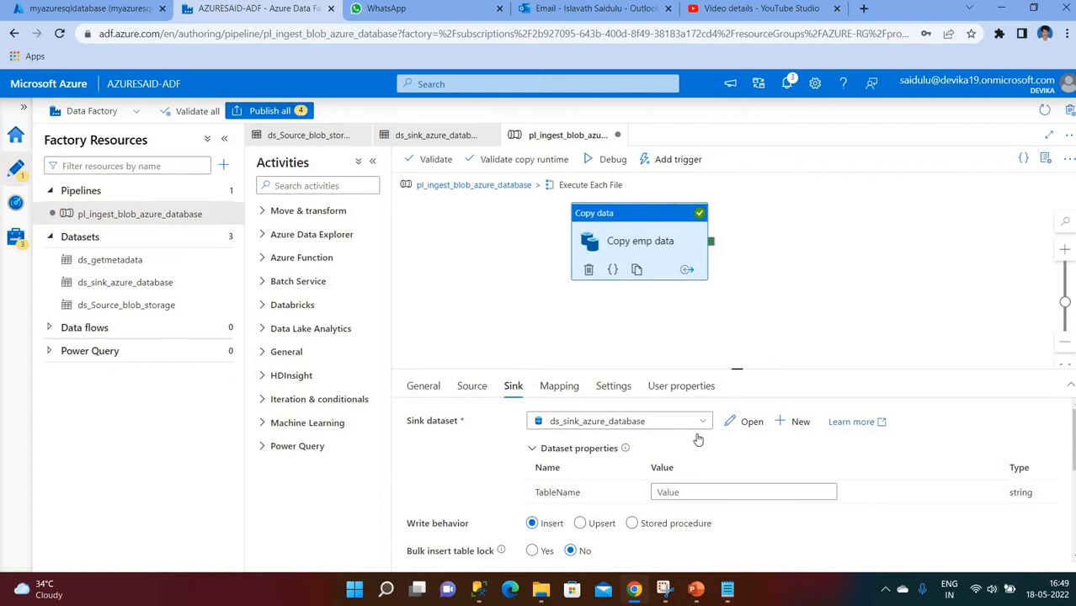
{"action": "left_click", "coordinate": [751, 423]}
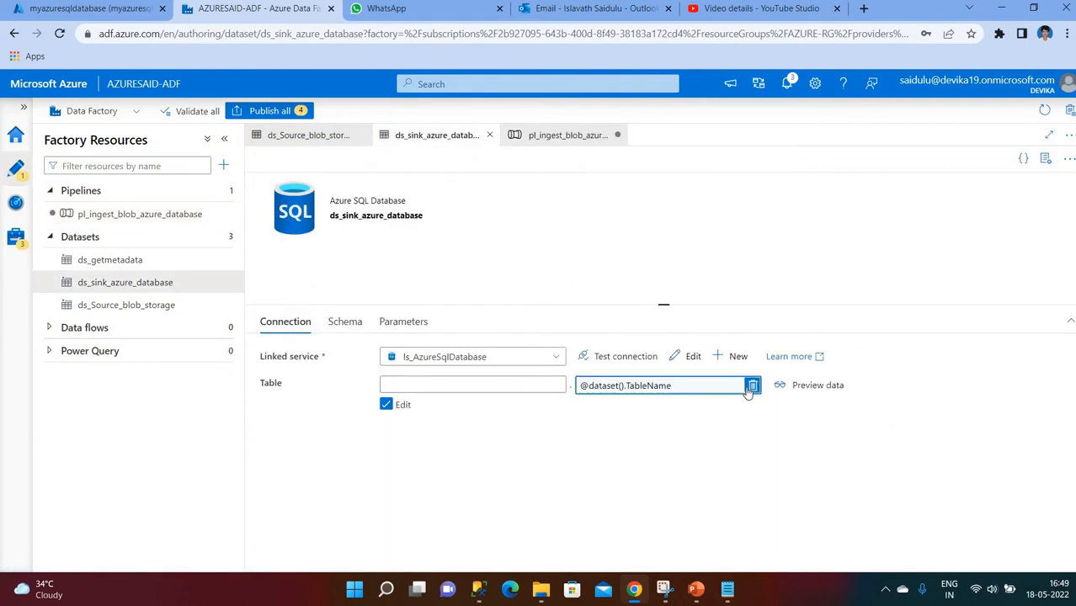
Clear the table-name expression in ds_sink_azure_database, select the dbo.emp table, and switch the table back to manual entry
{"action": "left_click", "coordinate": [752, 385]}
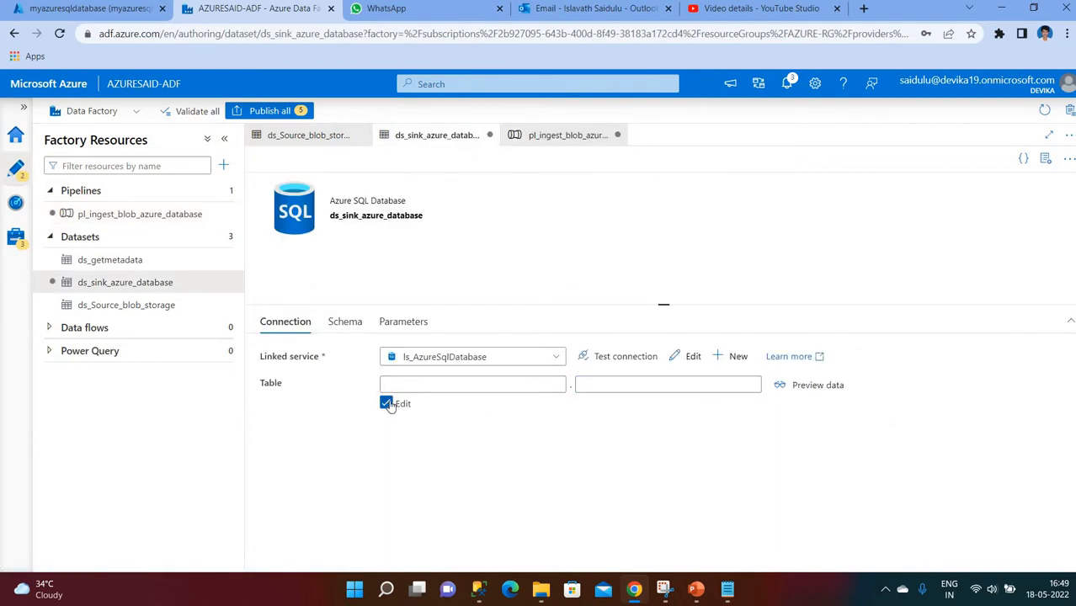
{"action": "left_click", "coordinate": [386, 404]}
{"action": "left_click", "coordinate": [488, 389]}
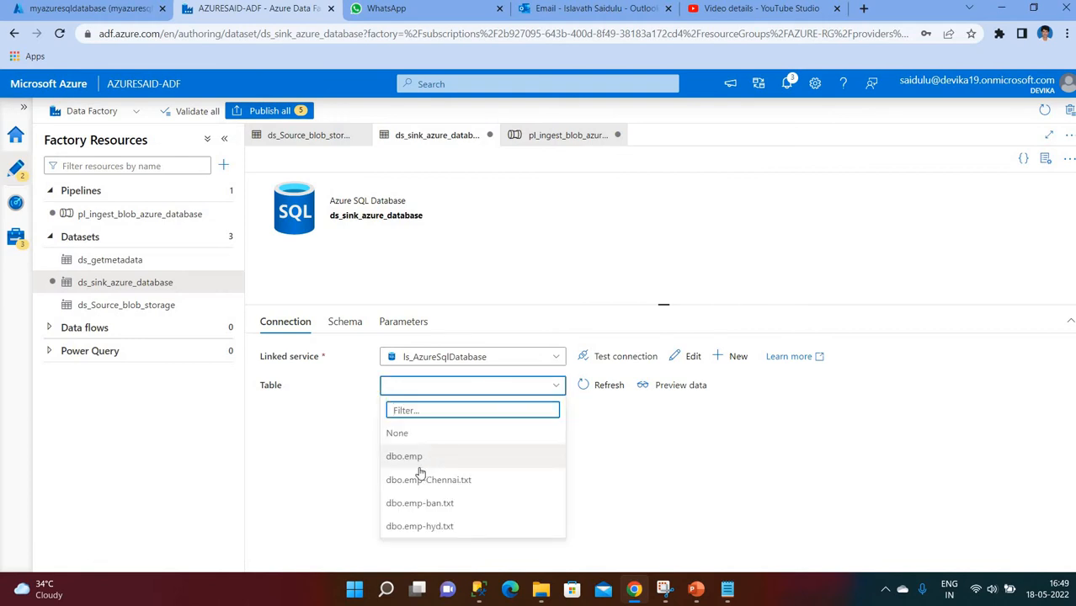
{"action": "left_click", "coordinate": [410, 456]}
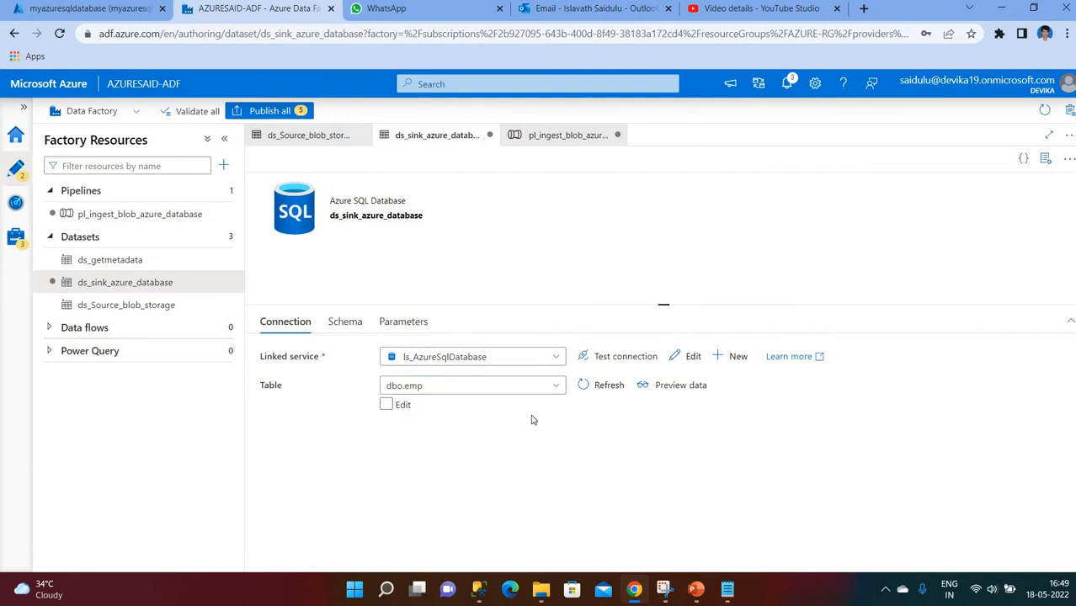
{"action": "left_click", "coordinate": [387, 404]}
{"action": "left_click", "coordinate": [420, 385]}
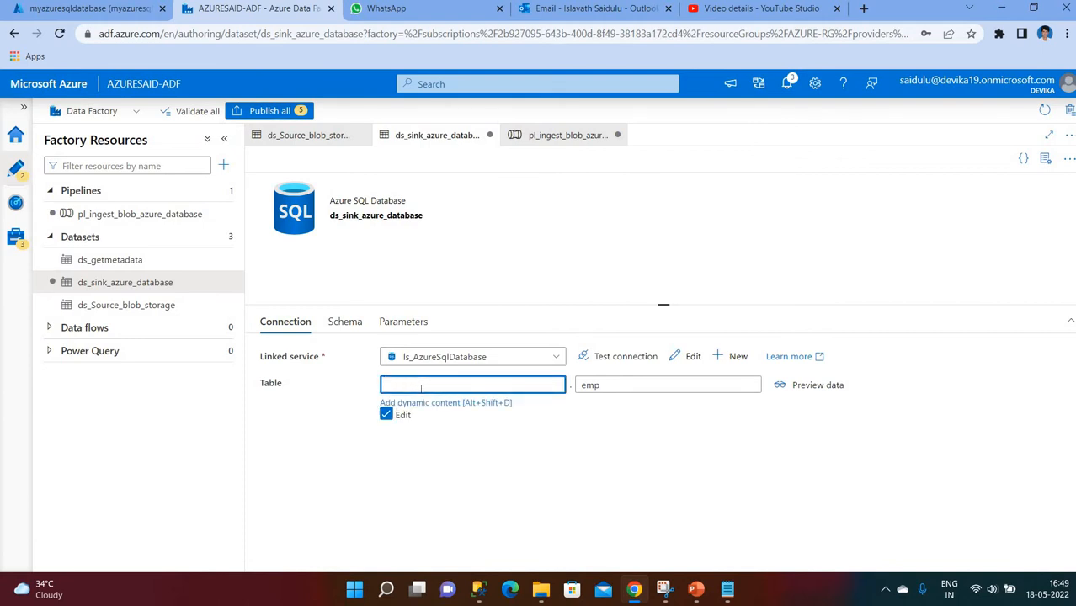
{"action": "left_click", "coordinate": [386, 415]}
{"action": "left_click", "coordinate": [386, 415]}
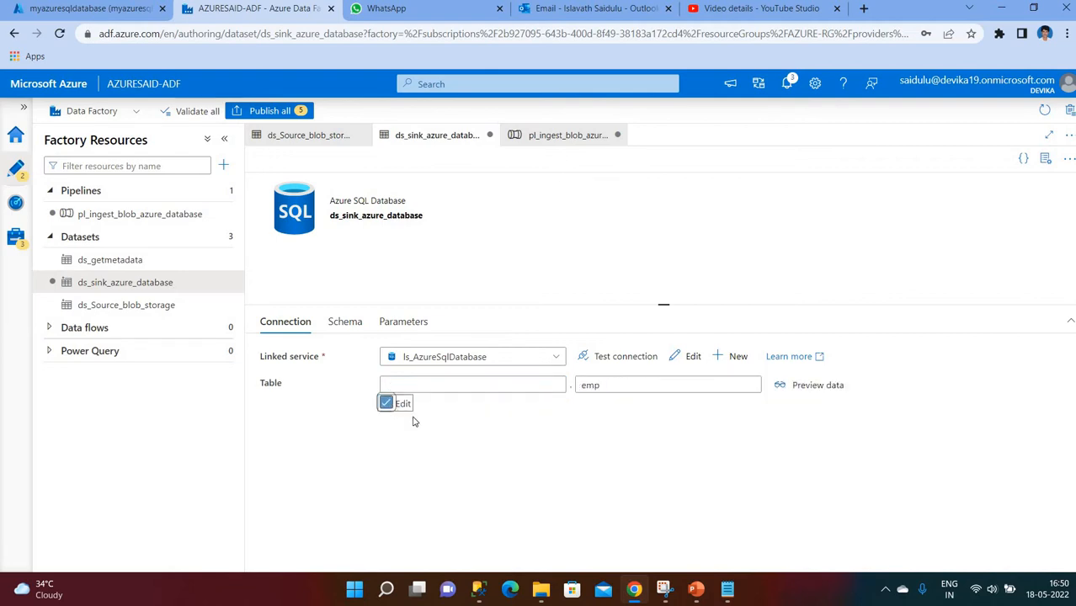
{"action": "left_click", "coordinate": [621, 386]}
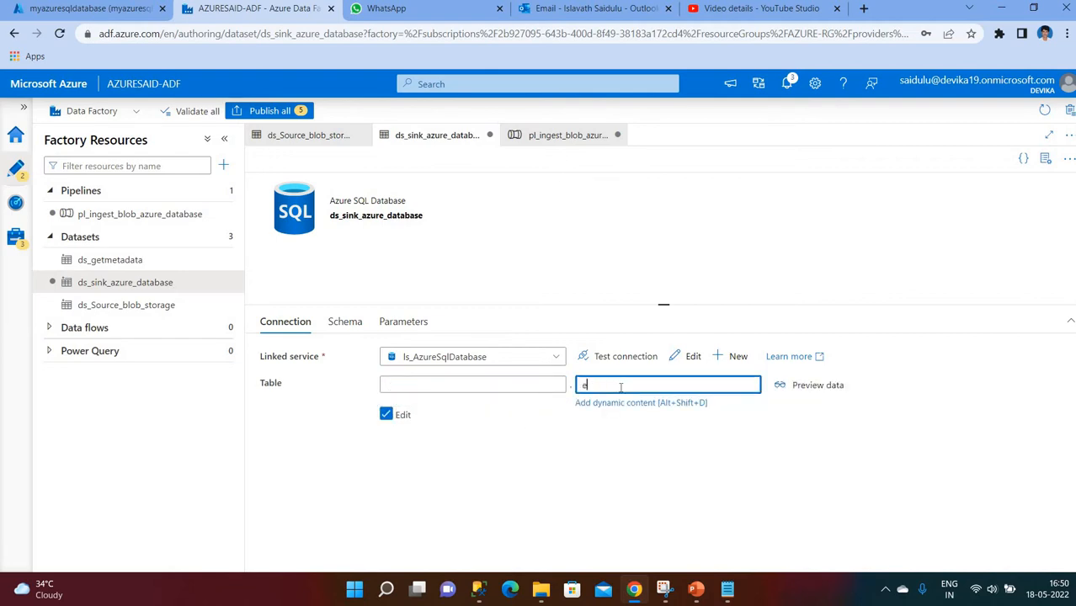
{"action": "left_click", "coordinate": [404, 323]}
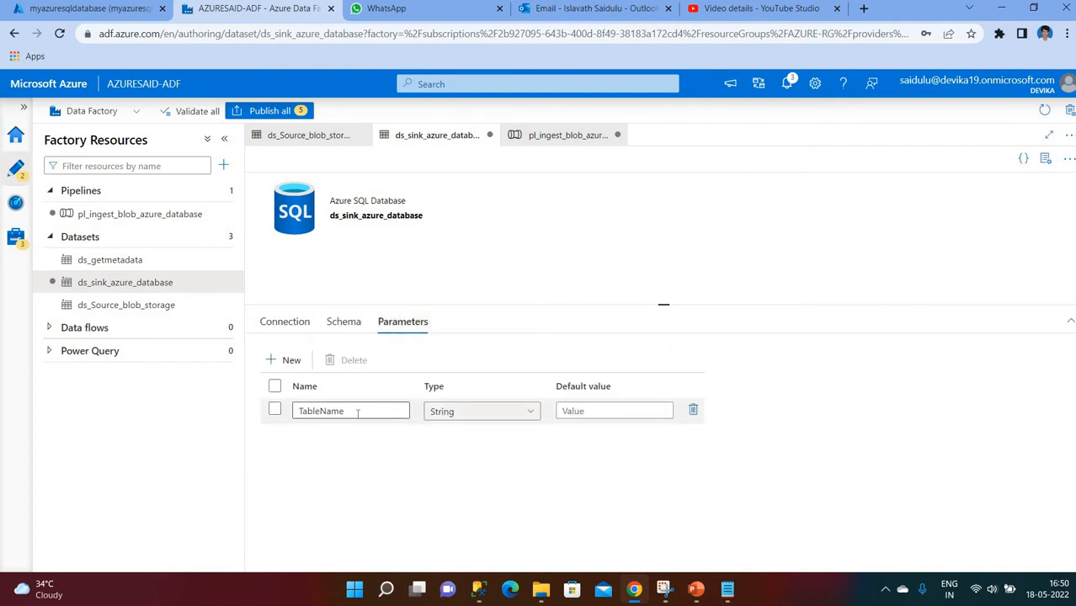
{"action": "left_click", "coordinate": [288, 324]}
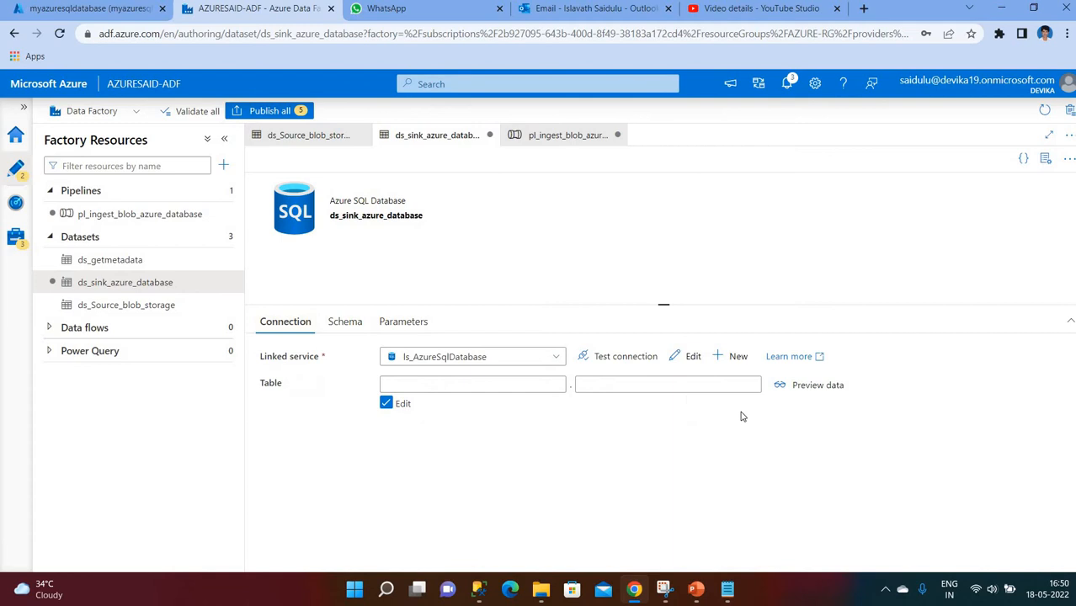
{"action": "left_click", "coordinate": [650, 386]}
{"action": "left_click", "coordinate": [646, 403]}
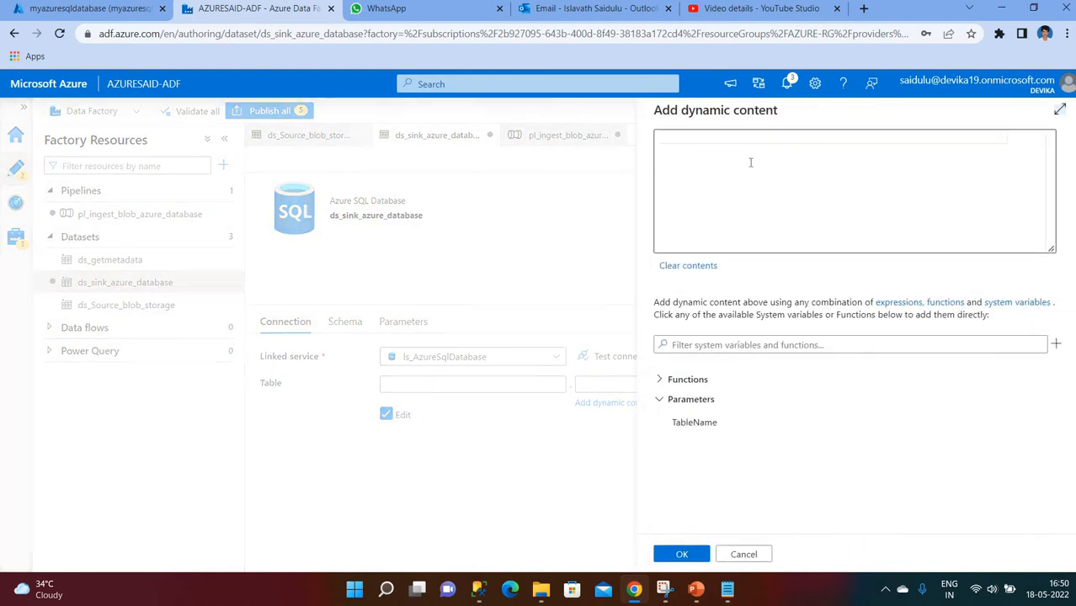
{"action": "left_click", "coordinate": [692, 421]}
{"action": "mouse_move", "coordinate": [695, 551]}
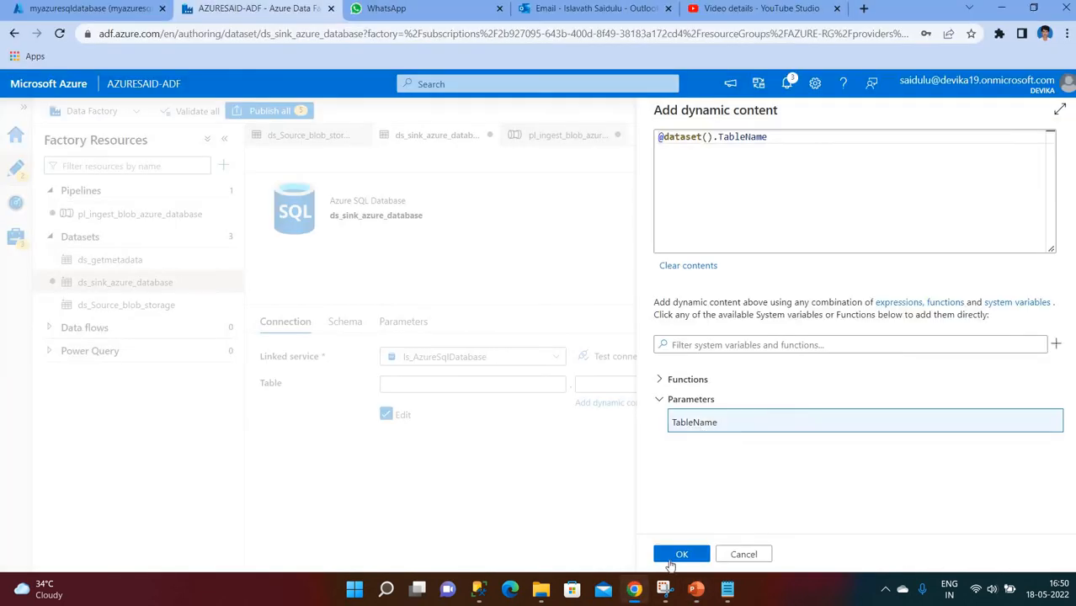
{"action": "left_click", "coordinate": [678, 554]}
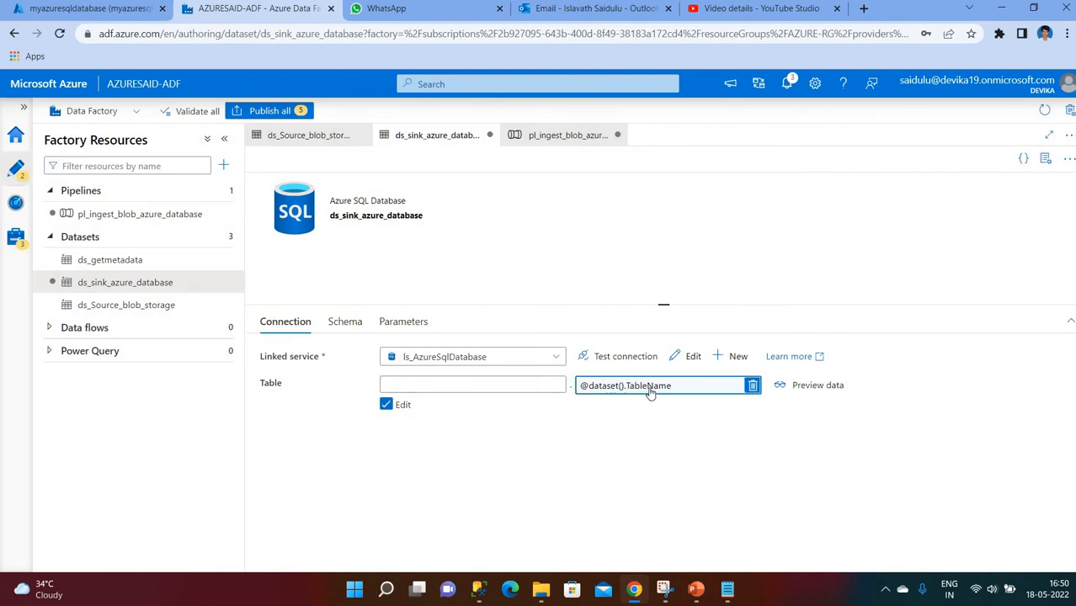
Review the sink dataset's TableName parameter and the list of existing database tables, keeping the manual table expression
{"action": "left_click", "coordinate": [407, 323]}
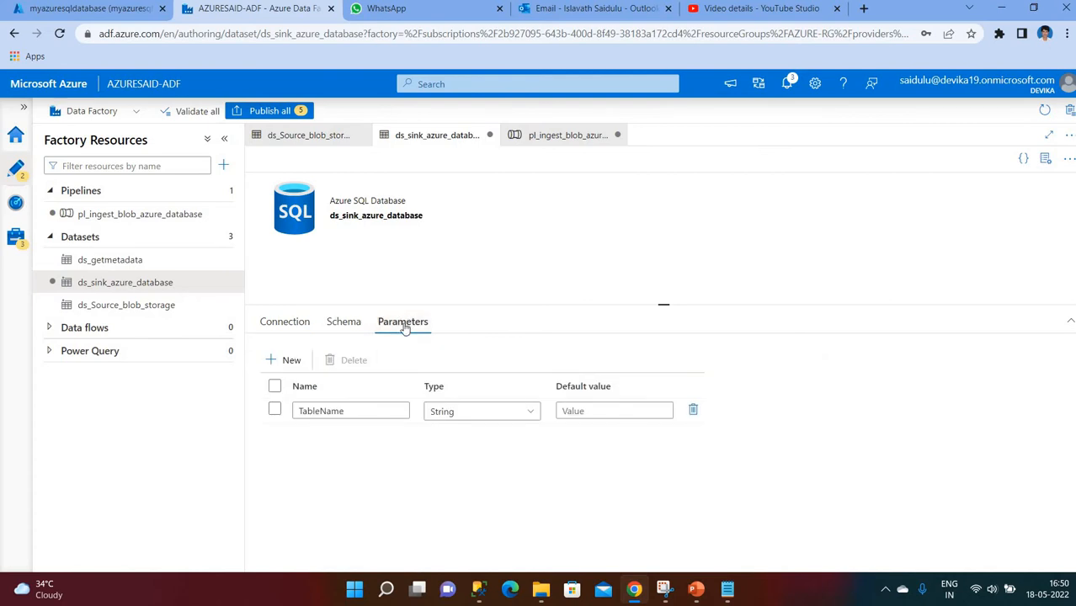
{"action": "left_click", "coordinate": [276, 321]}
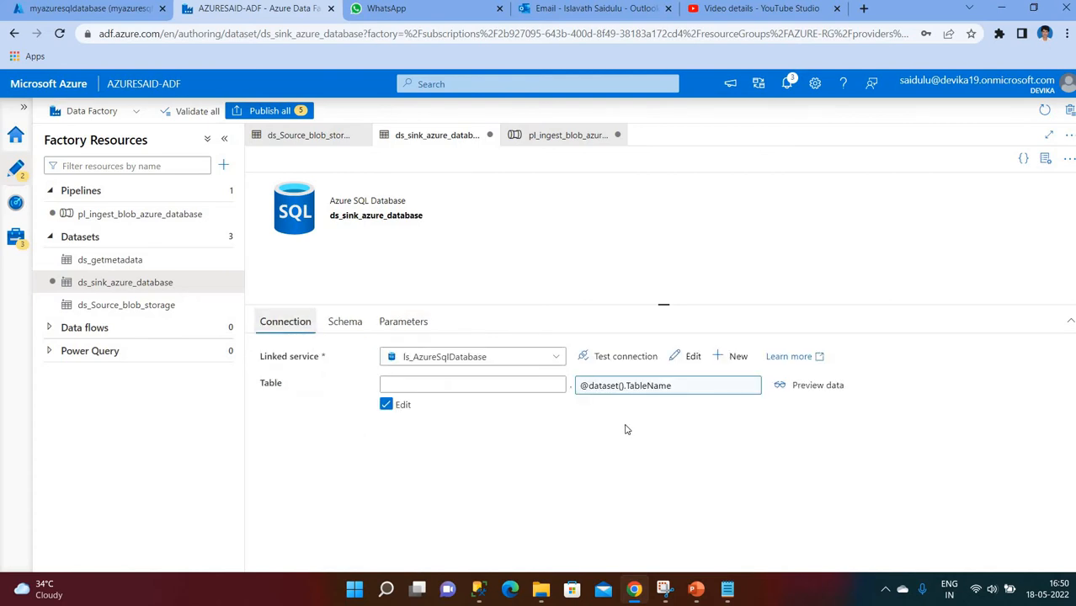
{"action": "left_click", "coordinate": [385, 404]}
{"action": "left_click", "coordinate": [440, 387]}
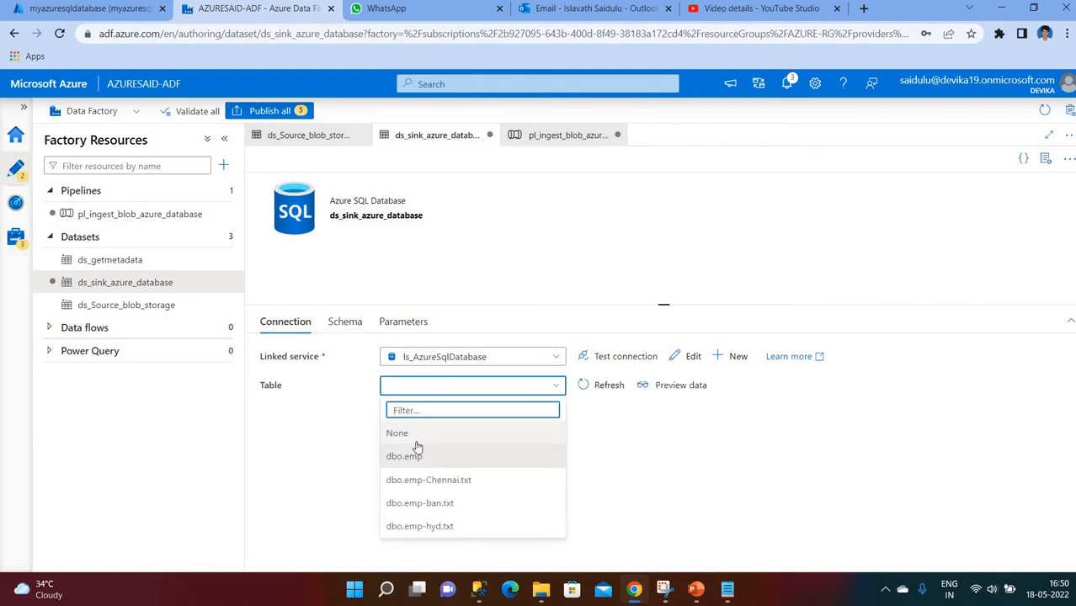
{"action": "left_click", "coordinate": [354, 425]}
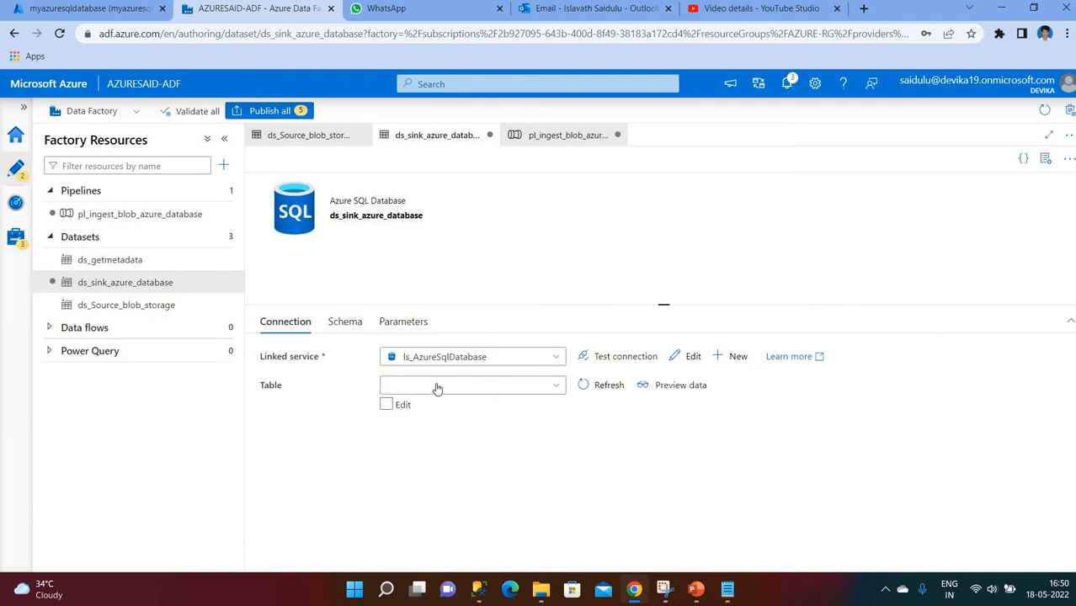
{"action": "left_click", "coordinate": [385, 404]}
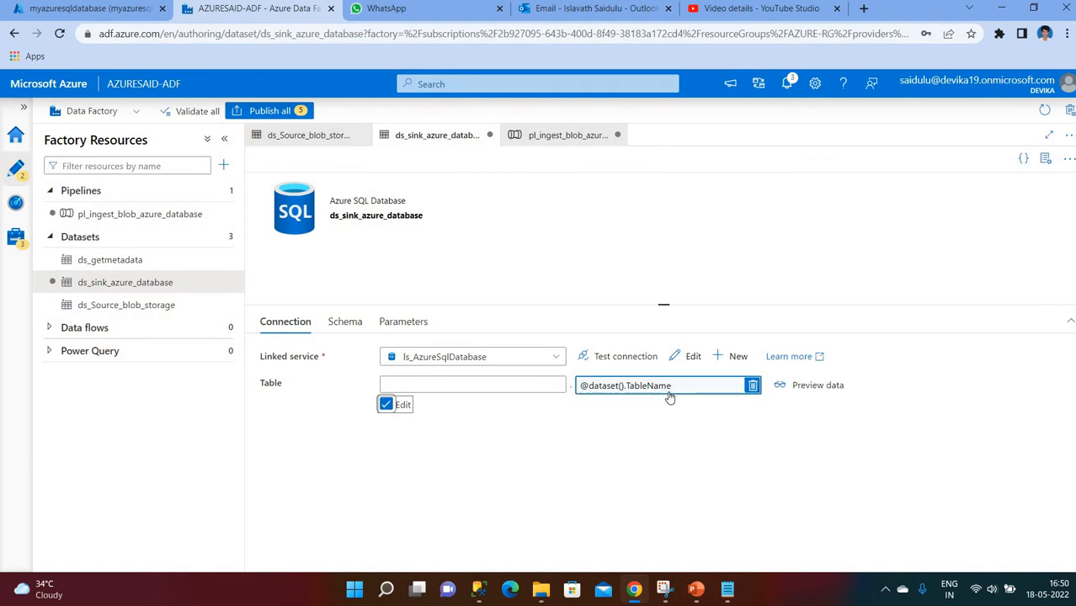
Return to the pipeline, rearrange its activities, and reopen the Copy emp data sink settings inside the Execute Each File loop
{"action": "left_click", "coordinate": [556, 137]}
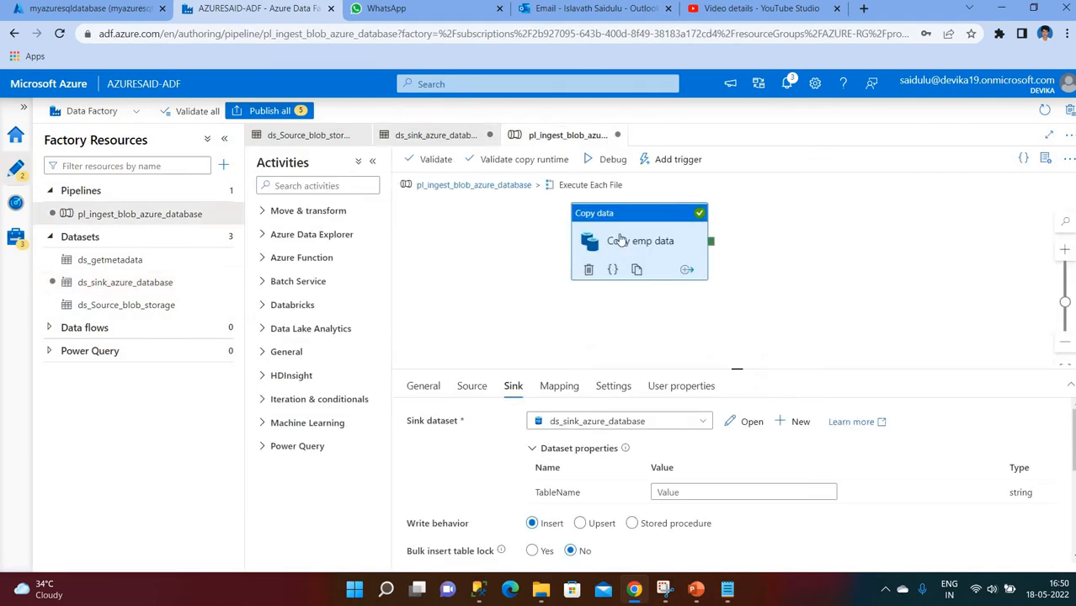
{"action": "left_click_drag", "start_coordinate": [619, 241], "coordinate": [565, 274]}
{"action": "left_click", "coordinate": [631, 522]}
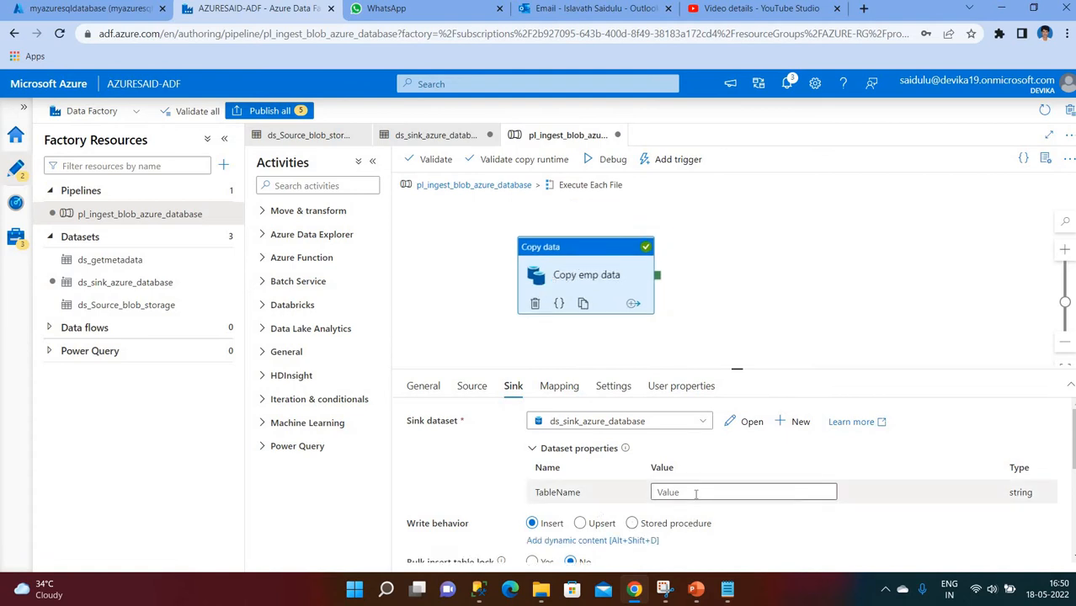
{"action": "left_click", "coordinate": [697, 492]}
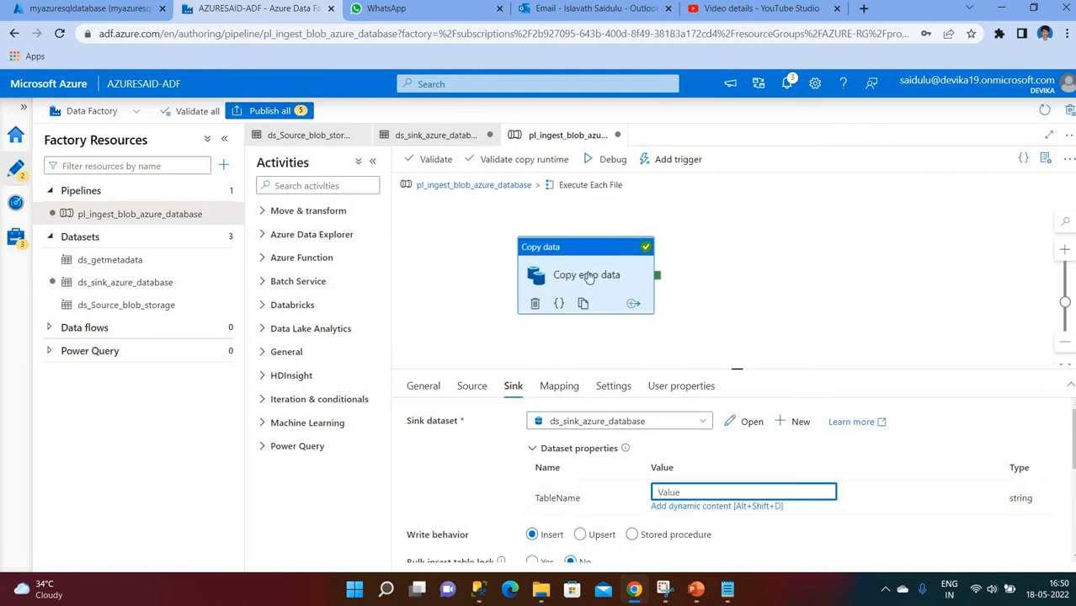
{"action": "left_click", "coordinate": [475, 185]}
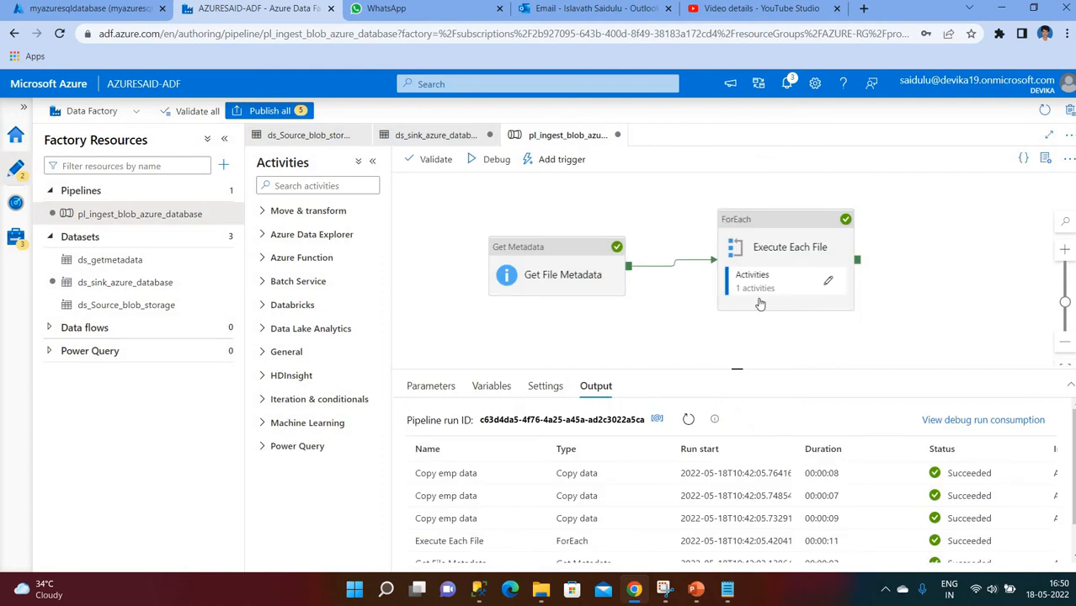
{"action": "left_click", "coordinate": [767, 287]}
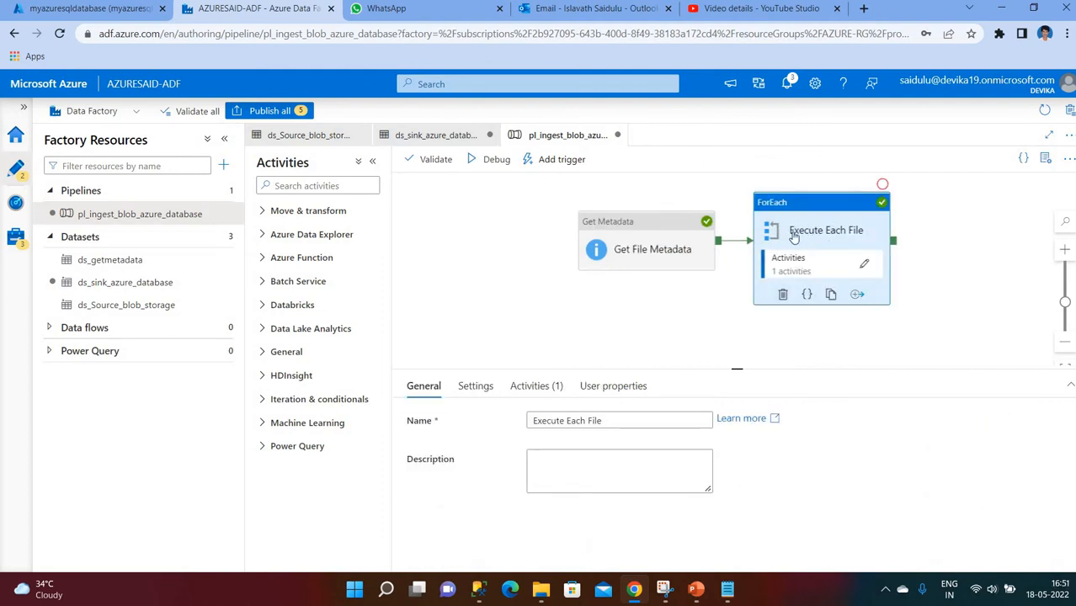
{"action": "left_click", "coordinate": [862, 264]}
{"action": "left_click", "coordinate": [715, 215]}
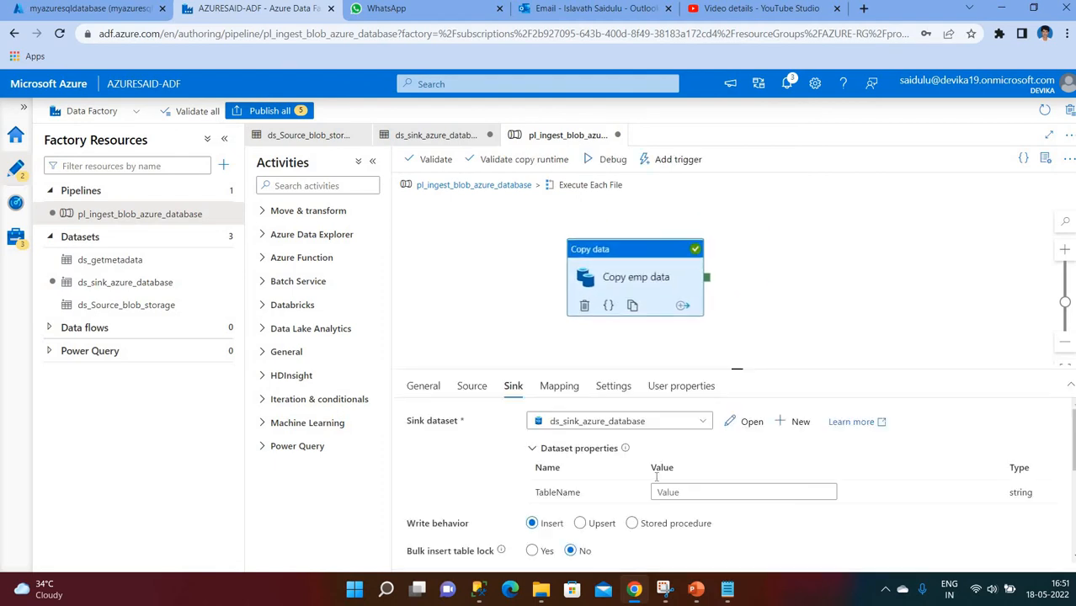
{"action": "left_click", "coordinate": [697, 492]}
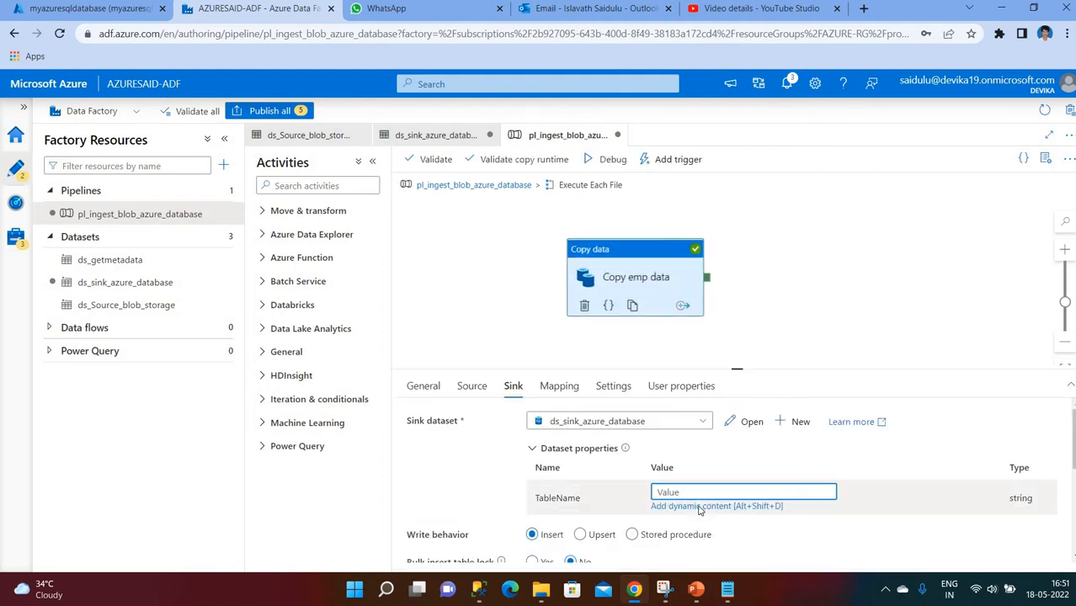
{"action": "left_click", "coordinate": [699, 506]}
{"action": "scroll", "coordinate": [804, 399], "scroll_direction": "down", "scroll_amount": 3}
{"action": "scroll", "coordinate": [795, 409], "scroll_direction": "up", "scroll_amount": 3}
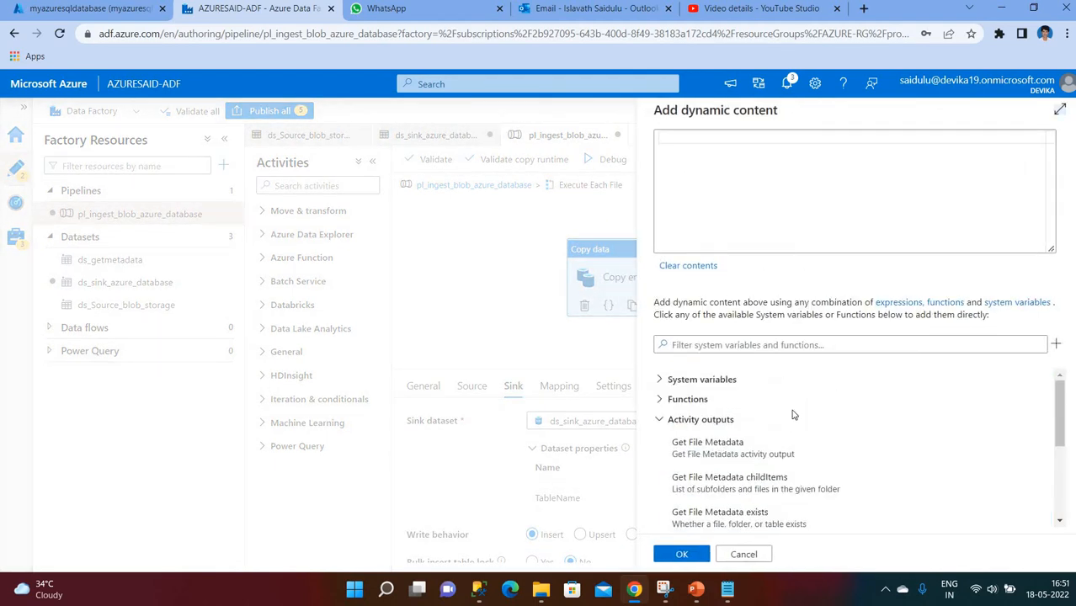
{"action": "scroll", "coordinate": [792, 413], "scroll_direction": "down", "scroll_amount": 3}
{"action": "left_click", "coordinate": [733, 505]}
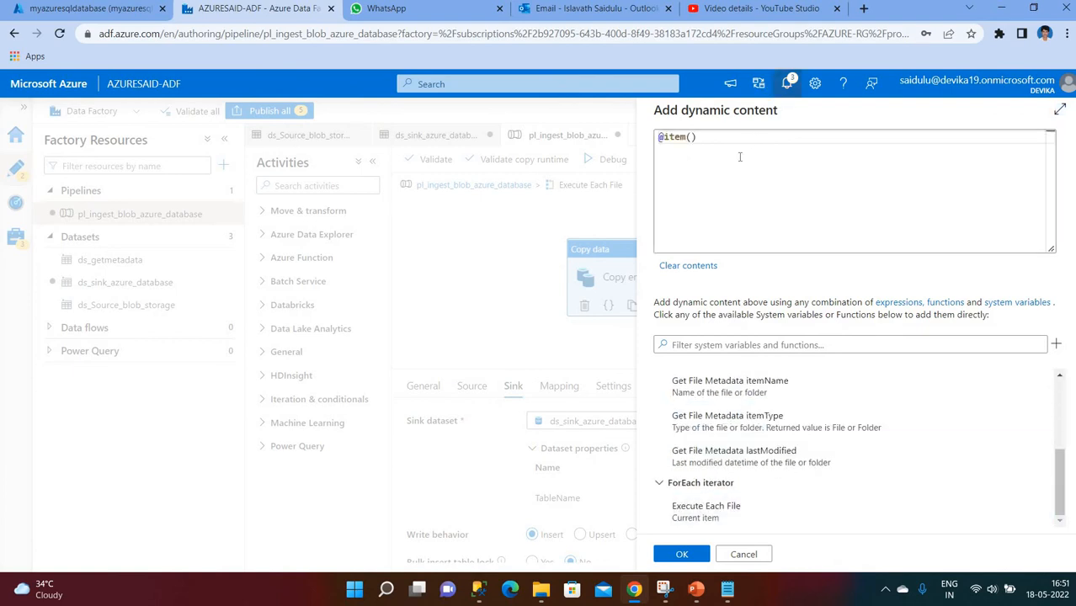
{"action": "left_click", "coordinate": [718, 143]}
{"action": "type", "text": "."}
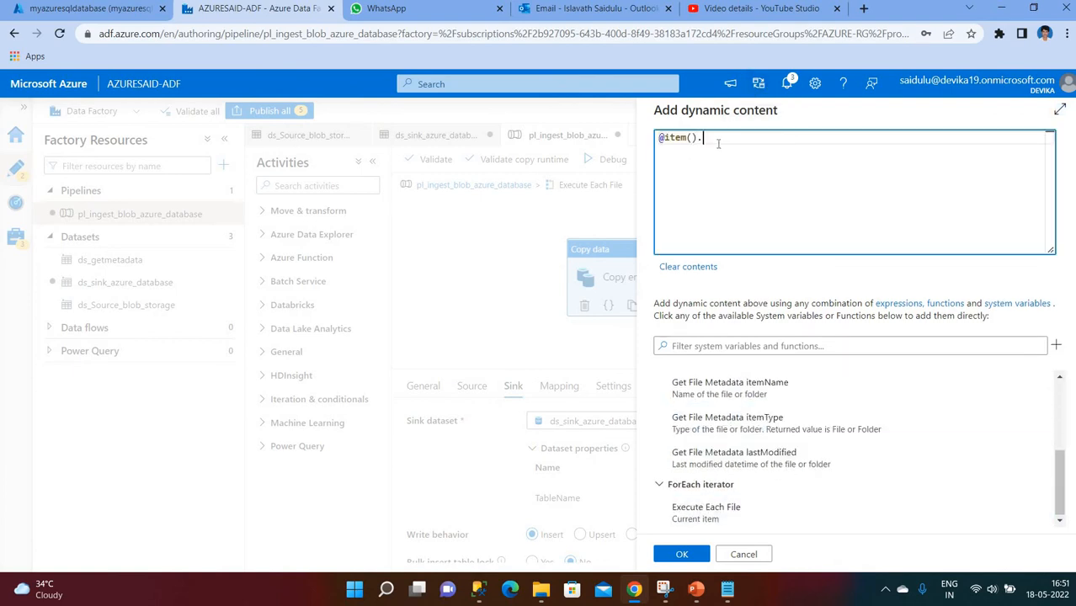
{"action": "type", "text": "name"}
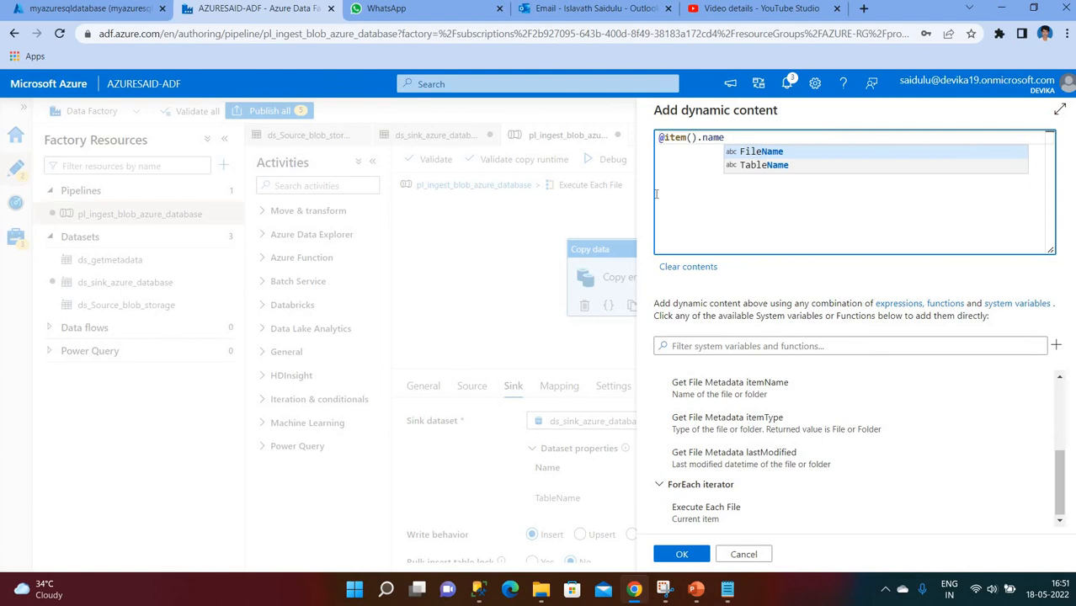
{"action": "left_click", "coordinate": [731, 166]}
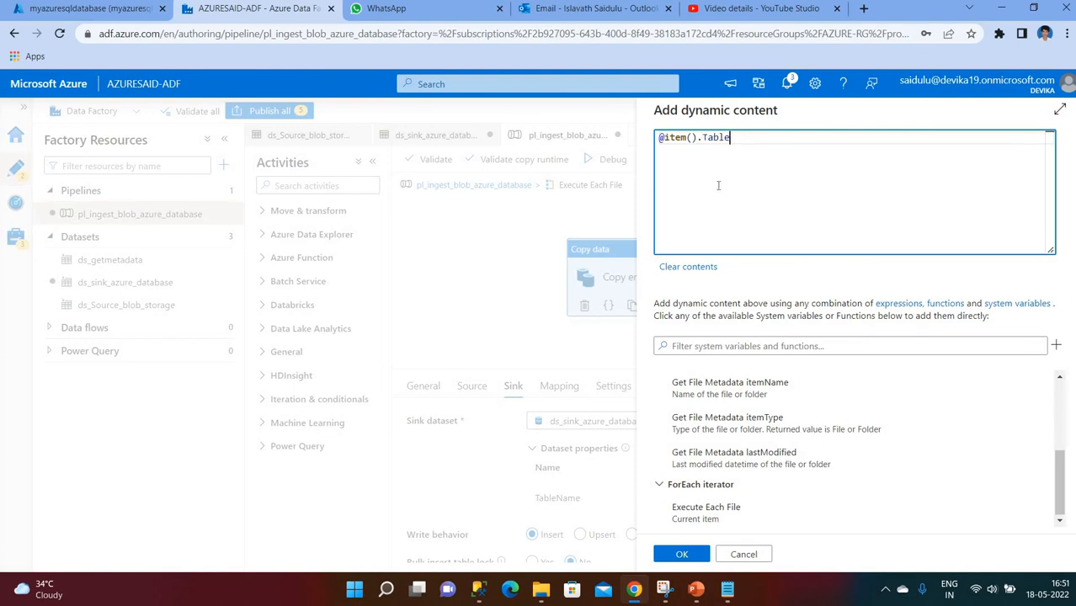
{"action": "key", "text": "BackSpace"}
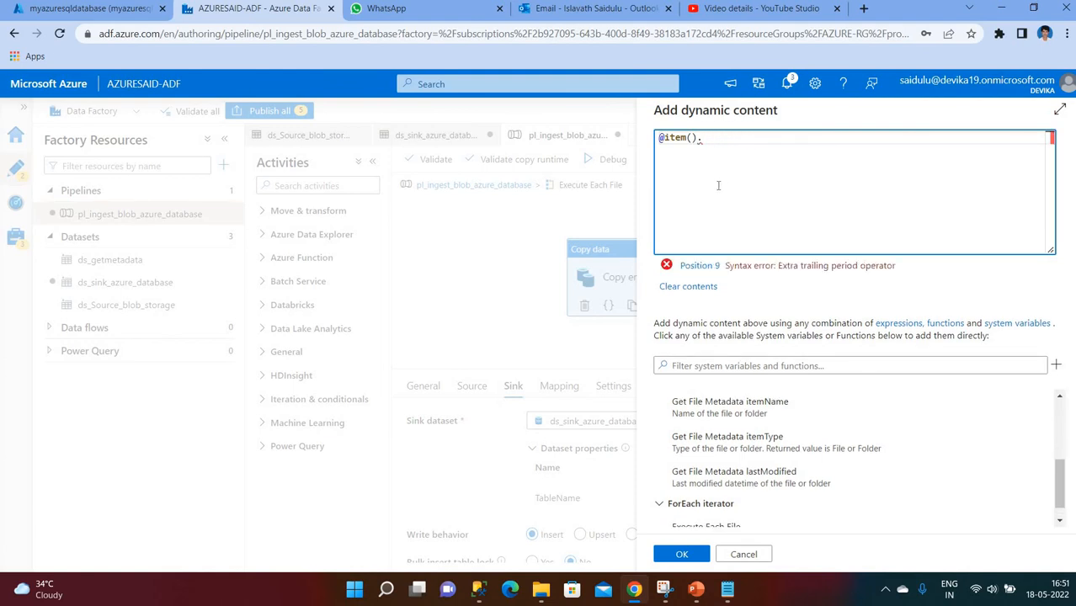
{"action": "type", "text": "name"}
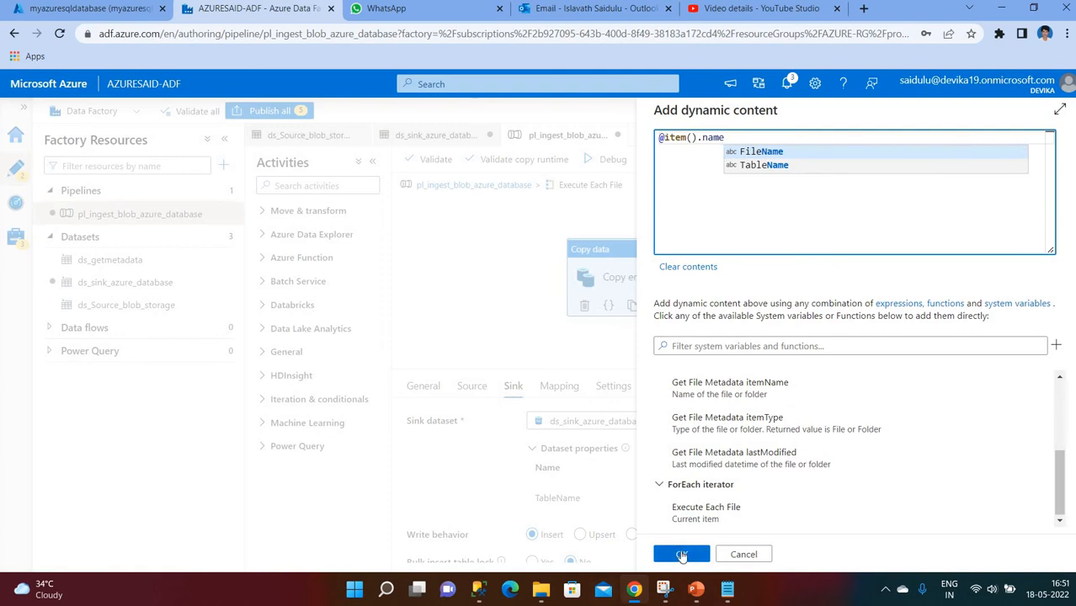
{"action": "left_click", "coordinate": [682, 554]}
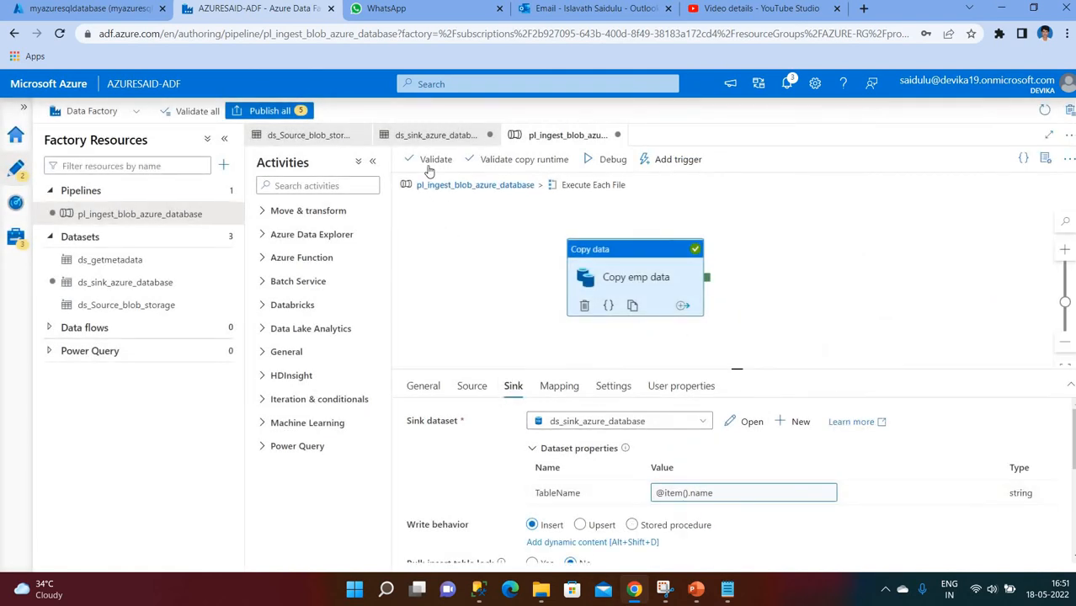
Validate the pipeline and run it in debug mode, refreshing the activity run output
{"action": "left_click", "coordinate": [429, 160]}
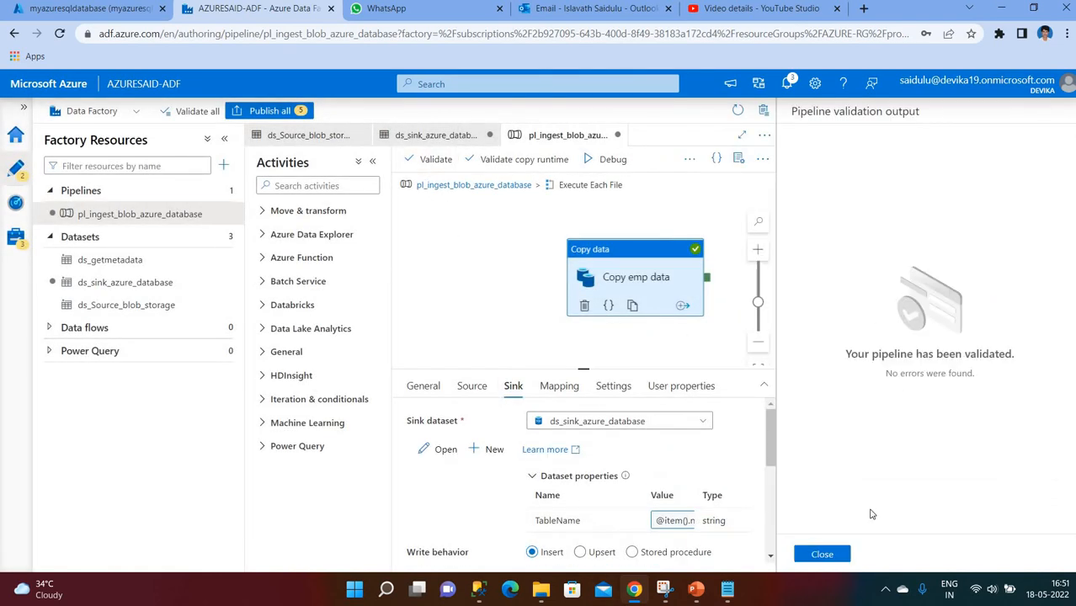
{"action": "left_click", "coordinate": [823, 554]}
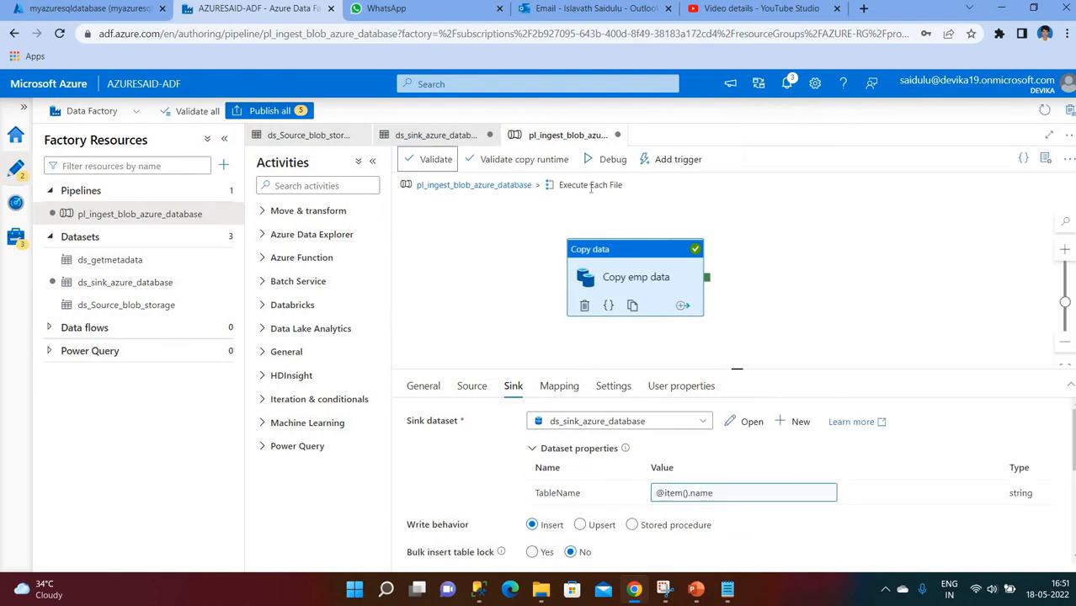
{"action": "left_click", "coordinate": [613, 162]}
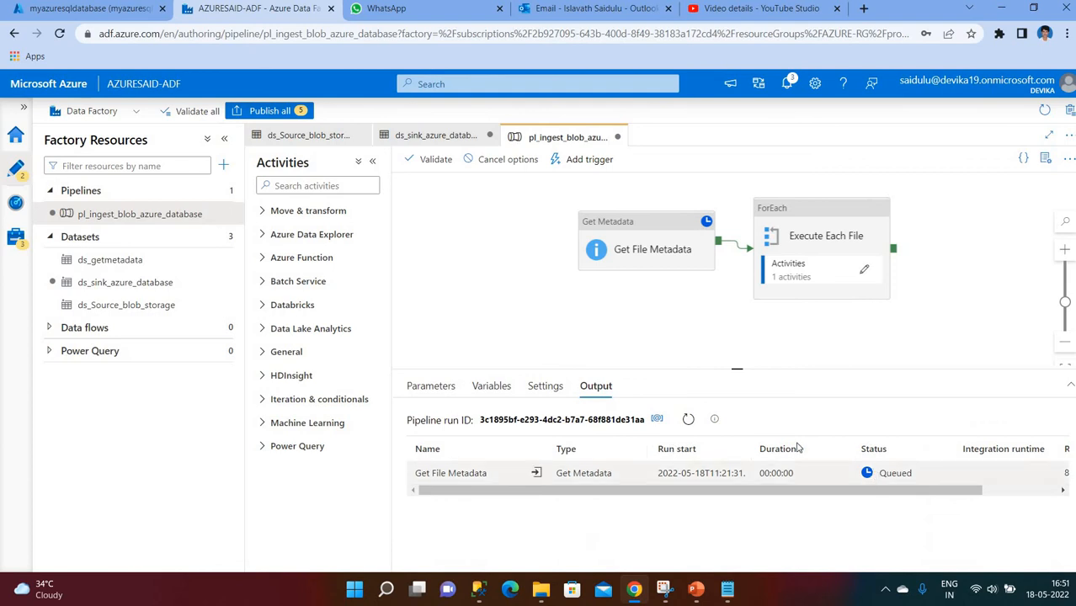
{"action": "left_click", "coordinate": [689, 420]}
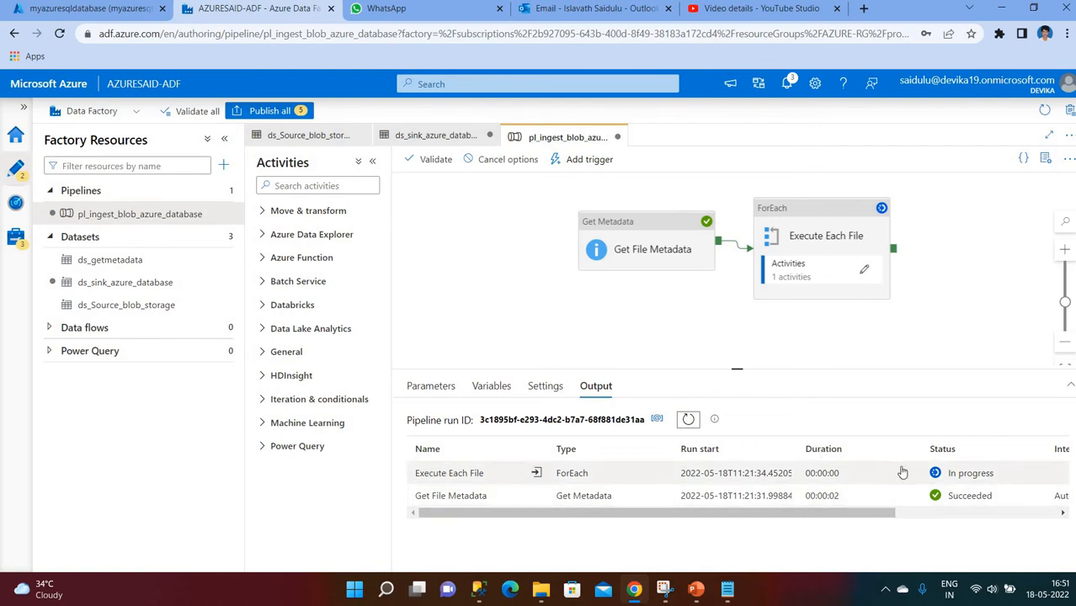
Enlarge the debug run output and refresh the activity run statuses
{"action": "left_click", "coordinate": [689, 420]}
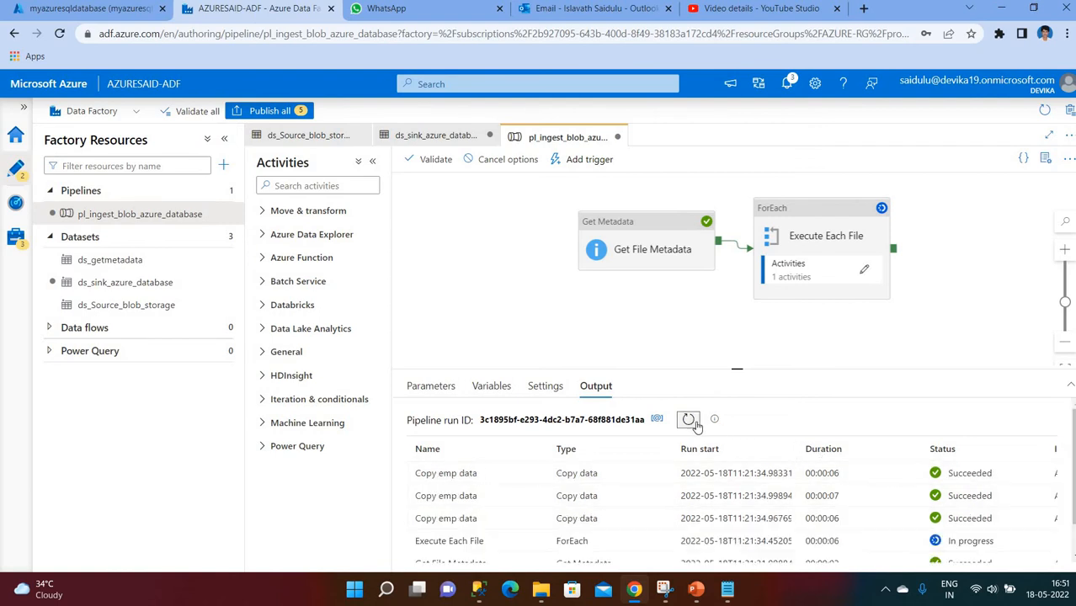
{"action": "left_click", "coordinate": [1071, 388]}
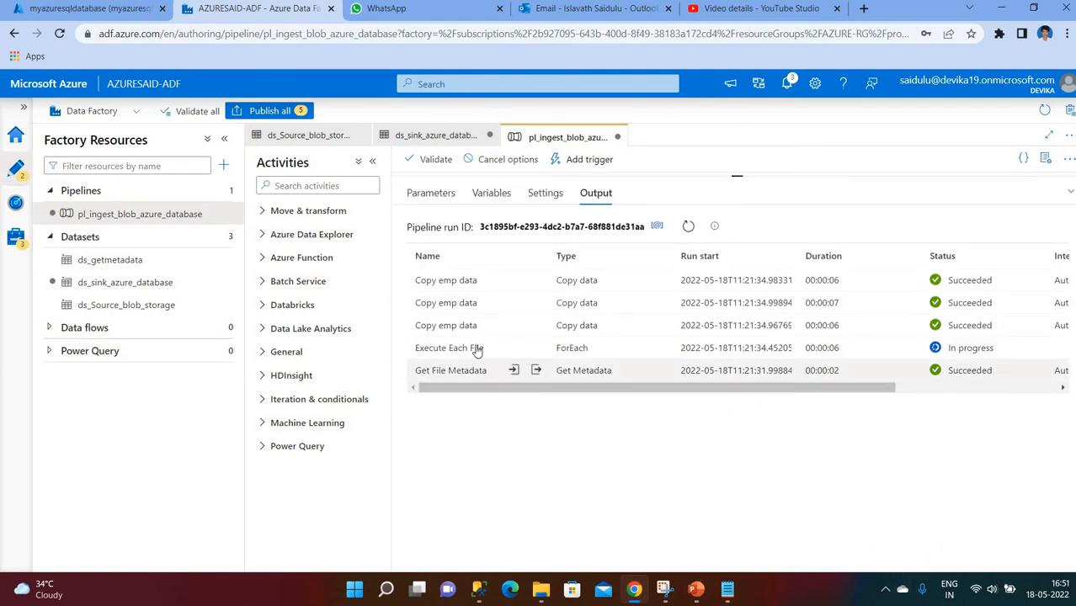
{"action": "left_click", "coordinate": [687, 229]}
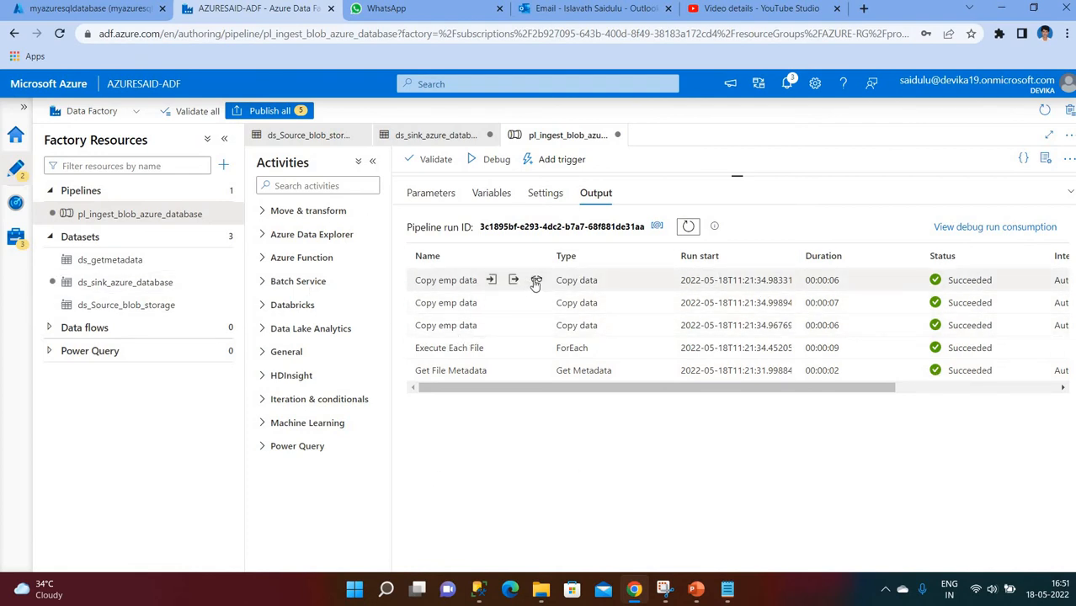
Examine the first Copy emp data run's details, including its source, sink, files read and rows written, and close them
{"action": "left_click", "coordinate": [535, 280]}
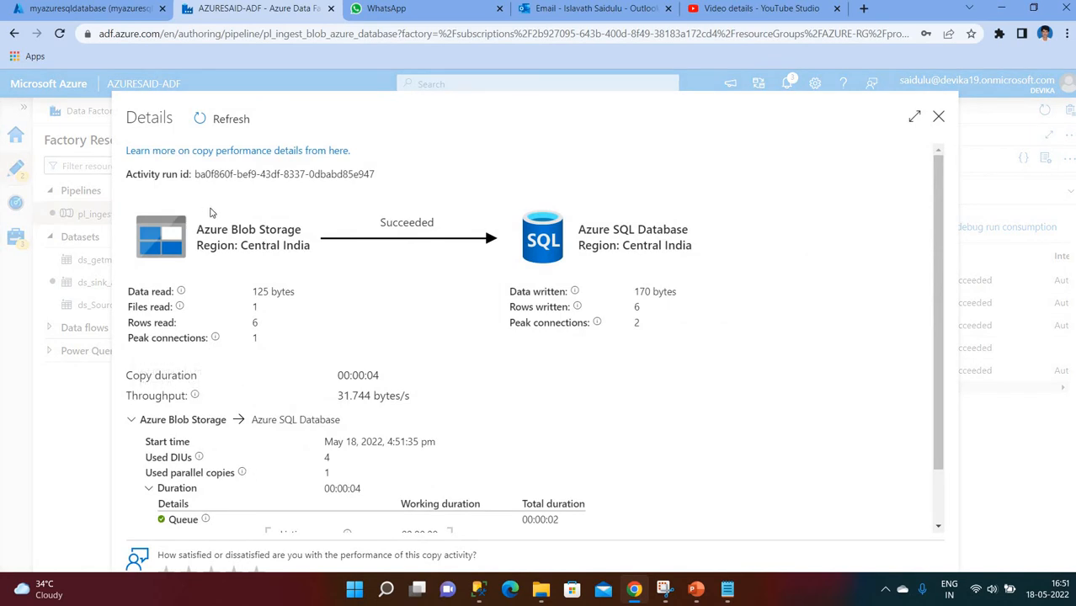
{"action": "left_click_drag", "start_coordinate": [197, 232], "coordinate": [431, 255]}
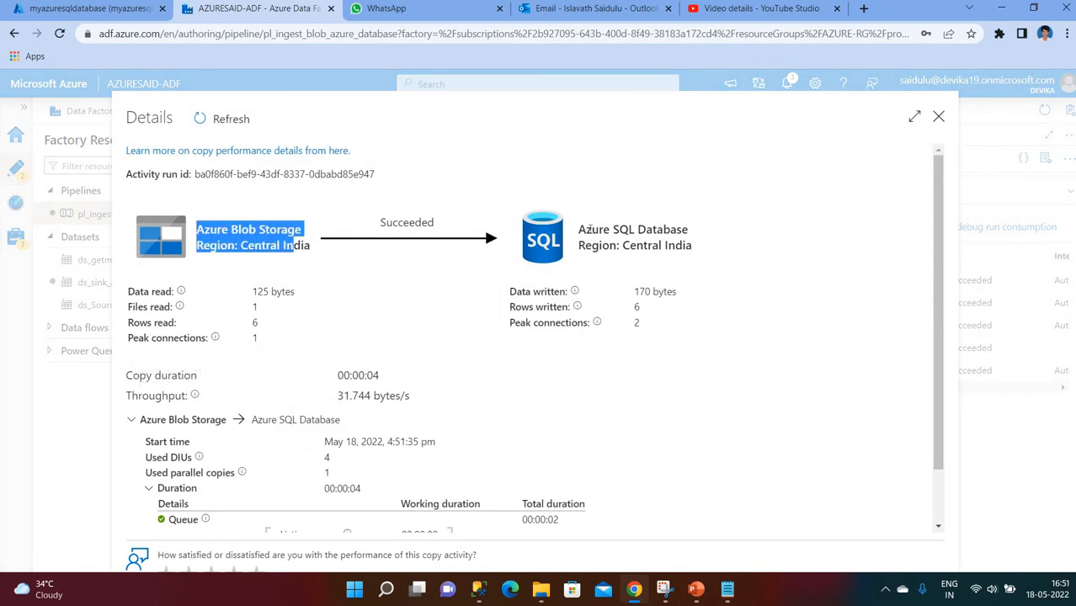
{"action": "left_click_drag", "start_coordinate": [590, 230], "coordinate": [702, 251]}
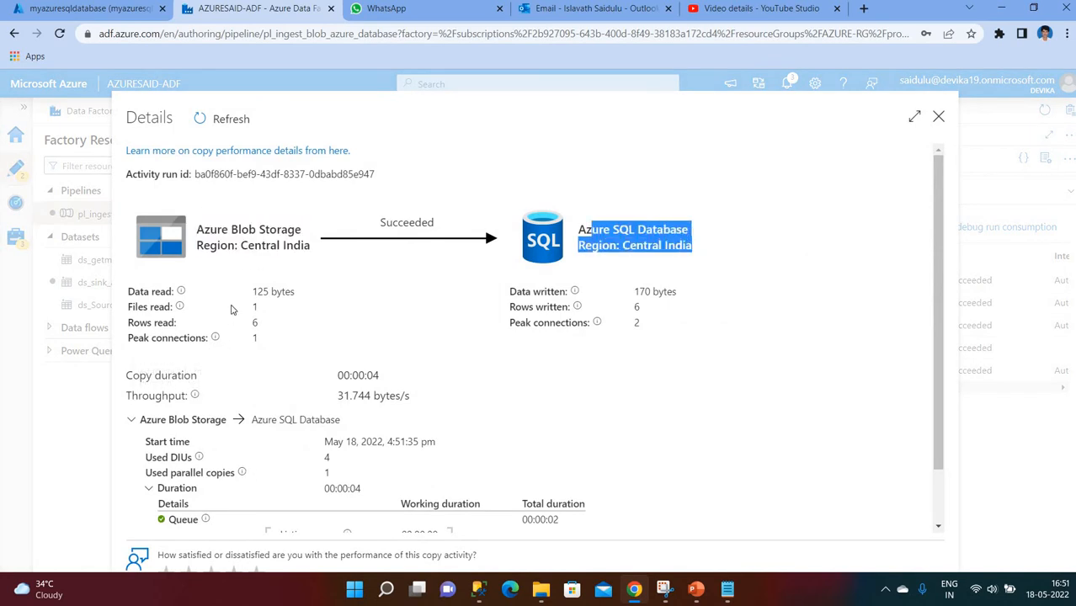
{"action": "left_click", "coordinate": [256, 307]}
{"action": "left_click_drag", "start_coordinate": [254, 311], "coordinate": [261, 313]}
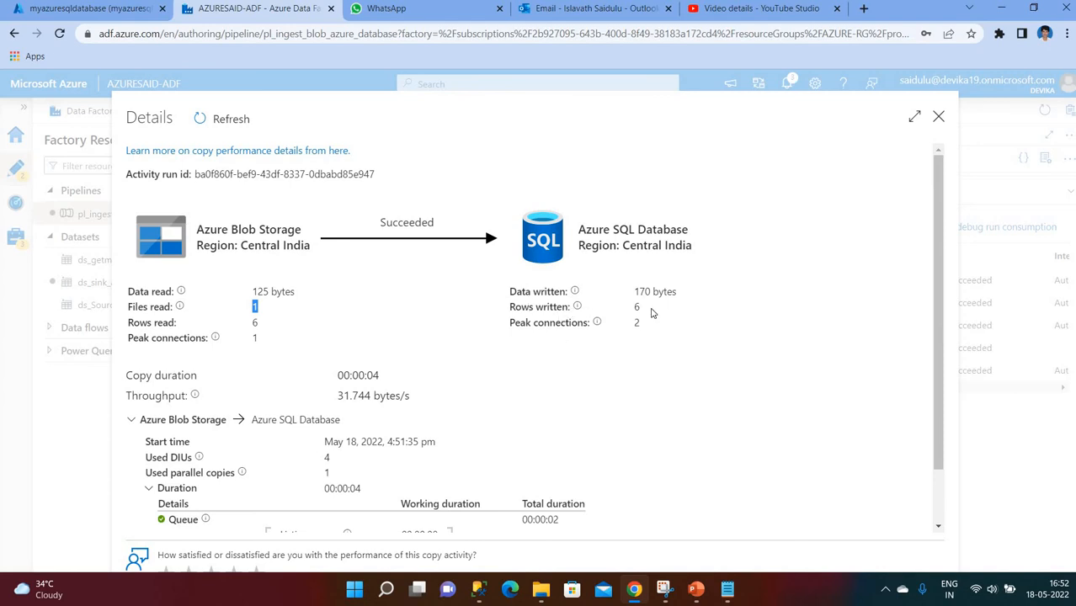
{"action": "left_click_drag", "start_coordinate": [633, 307], "coordinate": [649, 312]}
{"action": "scroll", "coordinate": [472, 371], "scroll_direction": "down", "scroll_amount": 1}
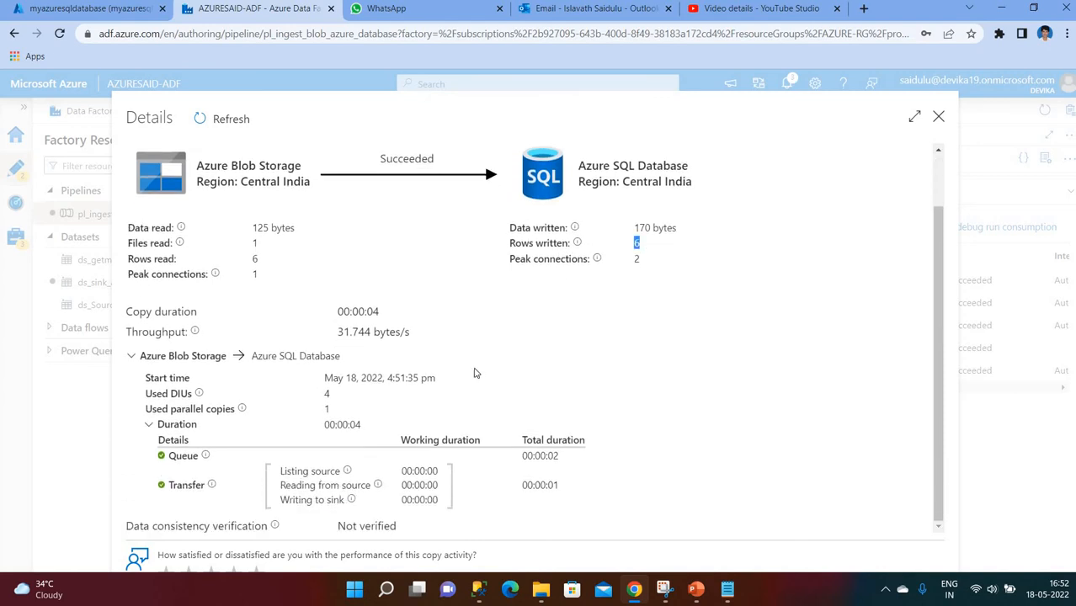
{"action": "scroll", "coordinate": [465, 384], "scroll_direction": "up", "scroll_amount": 1}
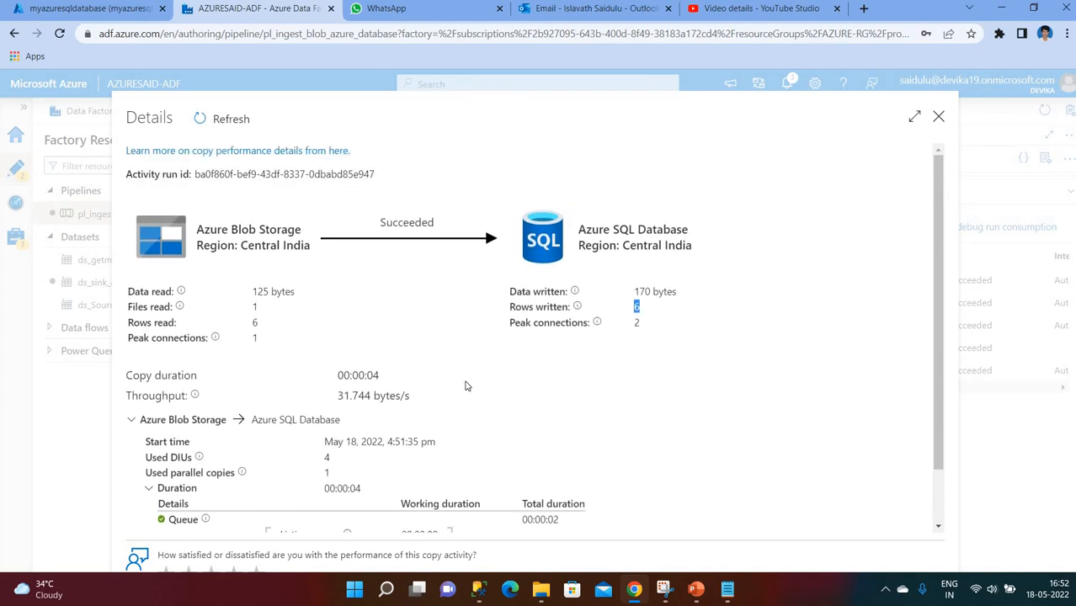
{"action": "left_click", "coordinate": [939, 118]}
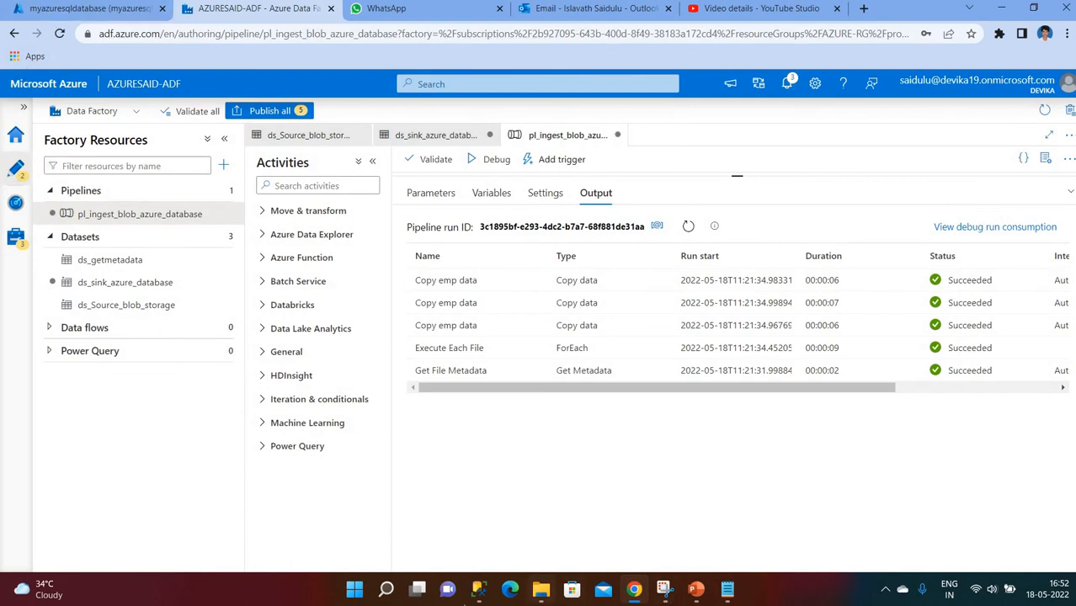
Switch to SQL Server Management Studio, refresh the object tree, and close SQLQuery2.sql without saving along with SQLQuery3.sql
{"action": "left_click", "coordinate": [478, 589]}
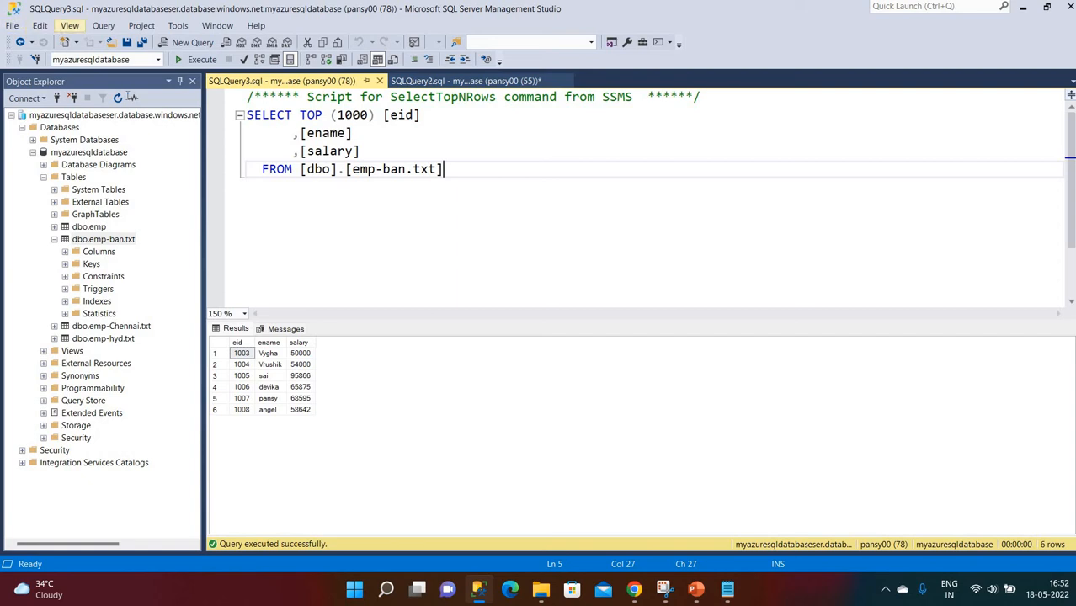
{"action": "left_click", "coordinate": [120, 97]}
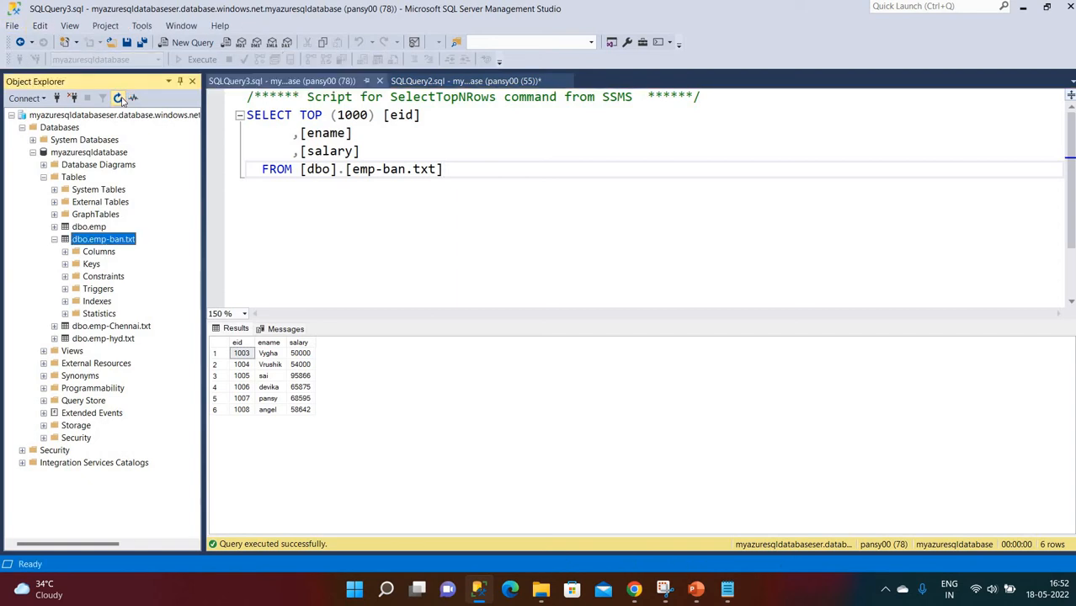
{"action": "left_click", "coordinate": [554, 81]}
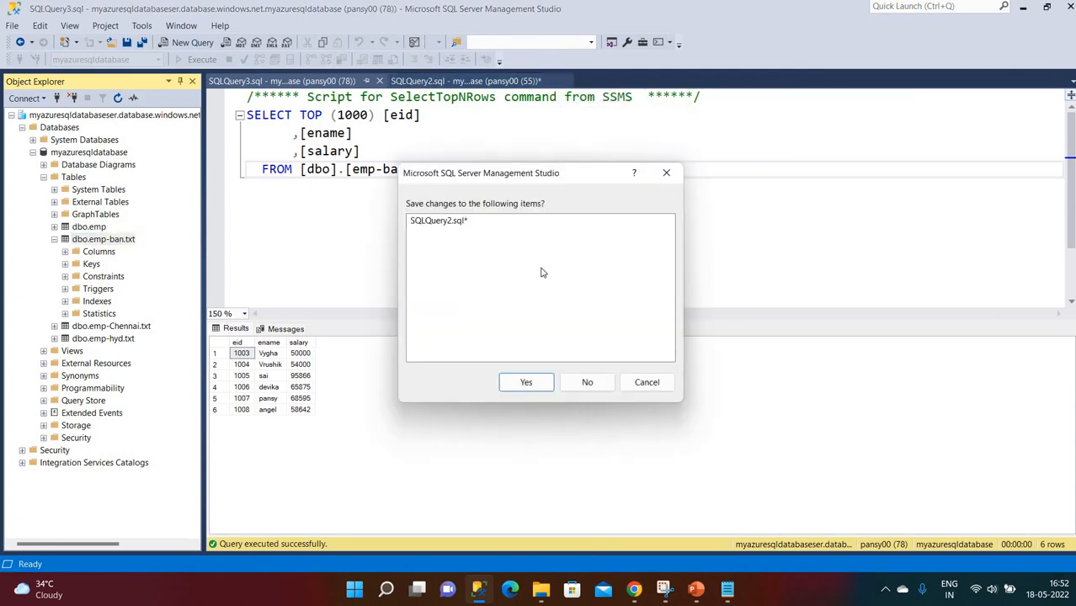
{"action": "left_click", "coordinate": [587, 383]}
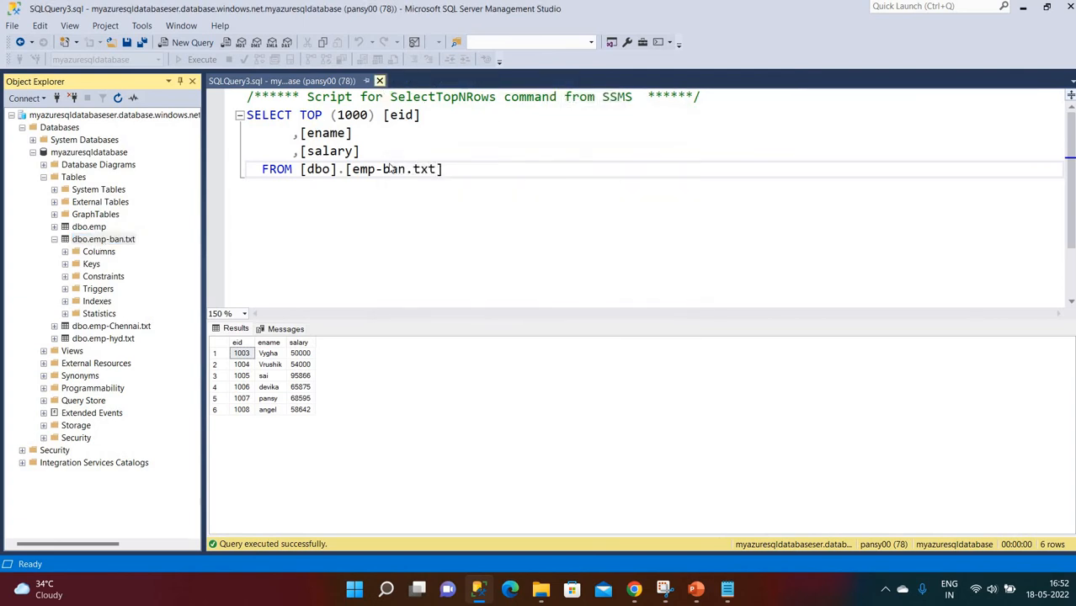
{"action": "left_click", "coordinate": [378, 82]}
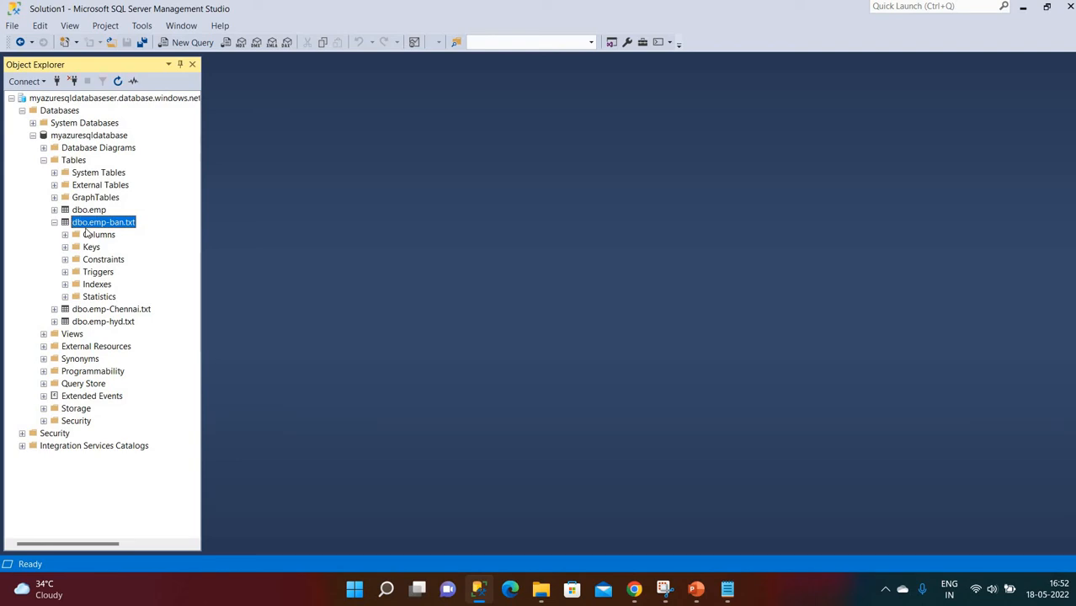
Collapse dbo.emp-ban.txt, collapse and re-expand myazuresqldatabase, and look over its emp tables
{"action": "left_click", "coordinate": [55, 222]}
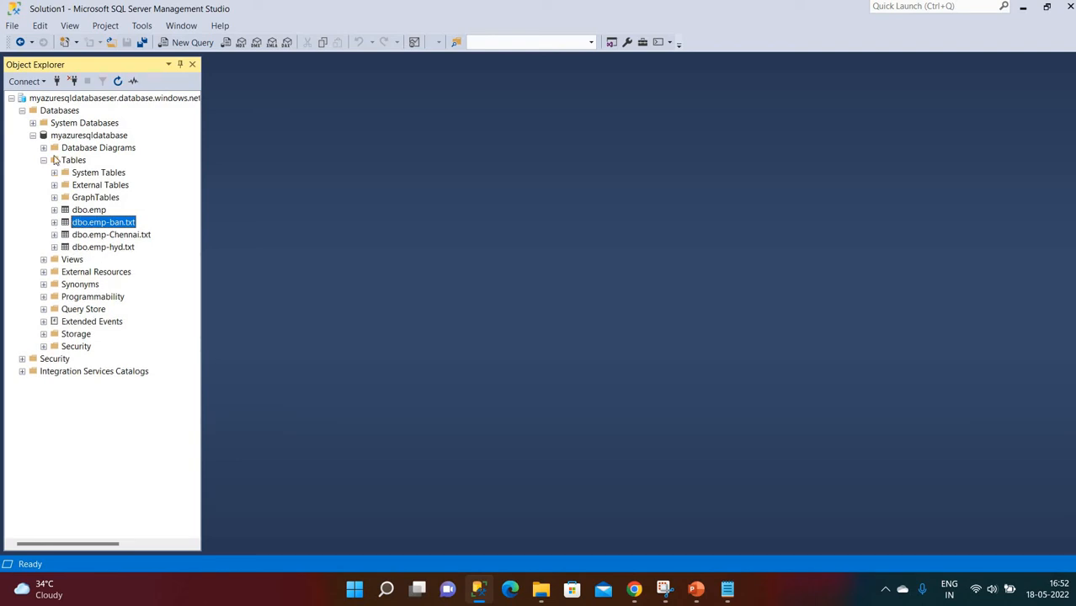
{"action": "left_click", "coordinate": [33, 135]}
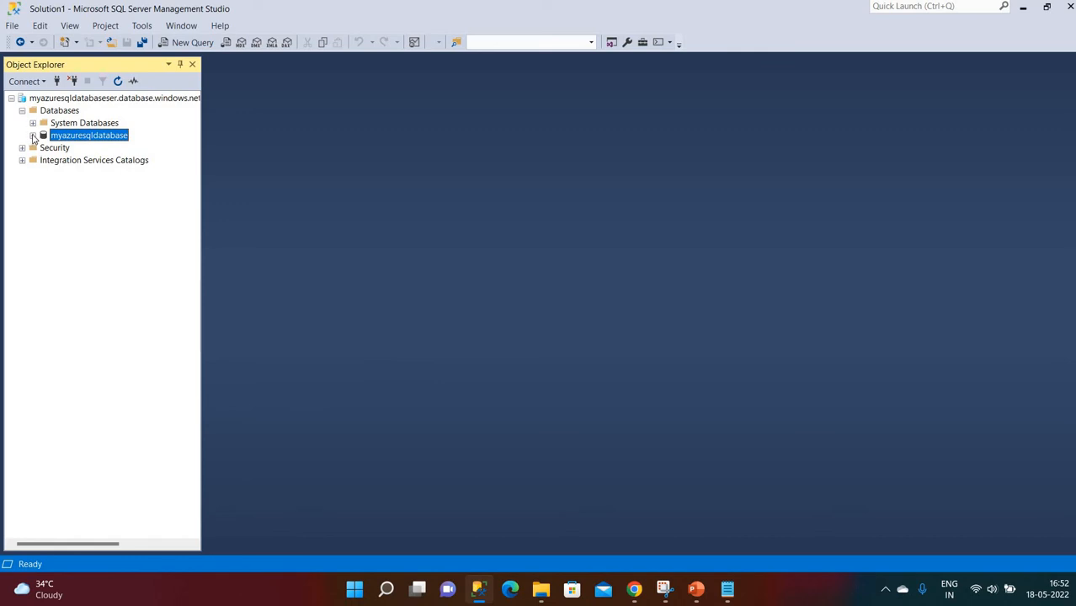
{"action": "left_click", "coordinate": [33, 135]}
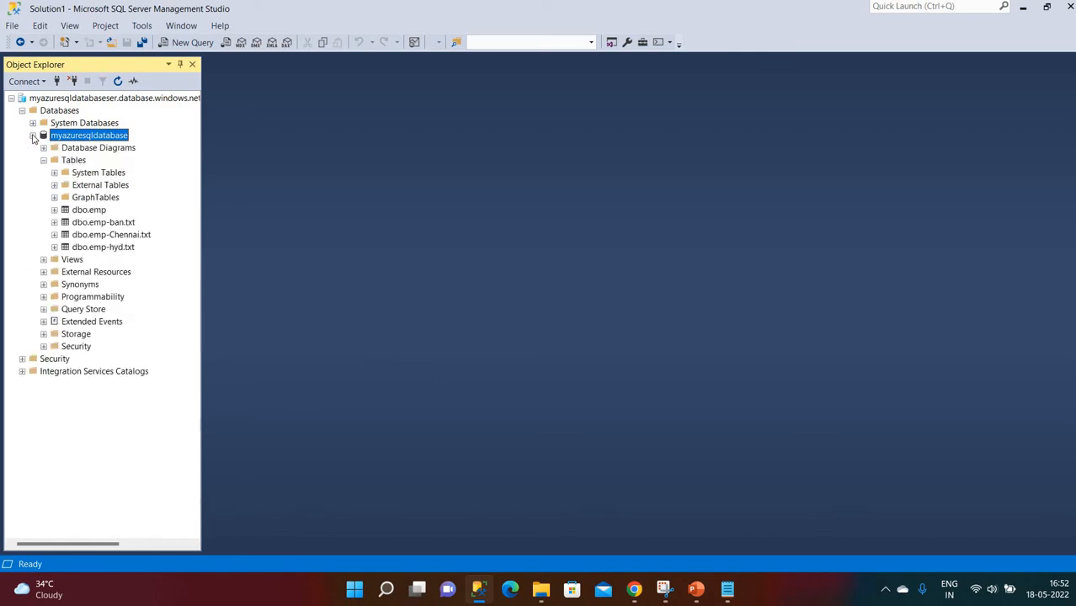
{"action": "left_click", "coordinate": [101, 224]}
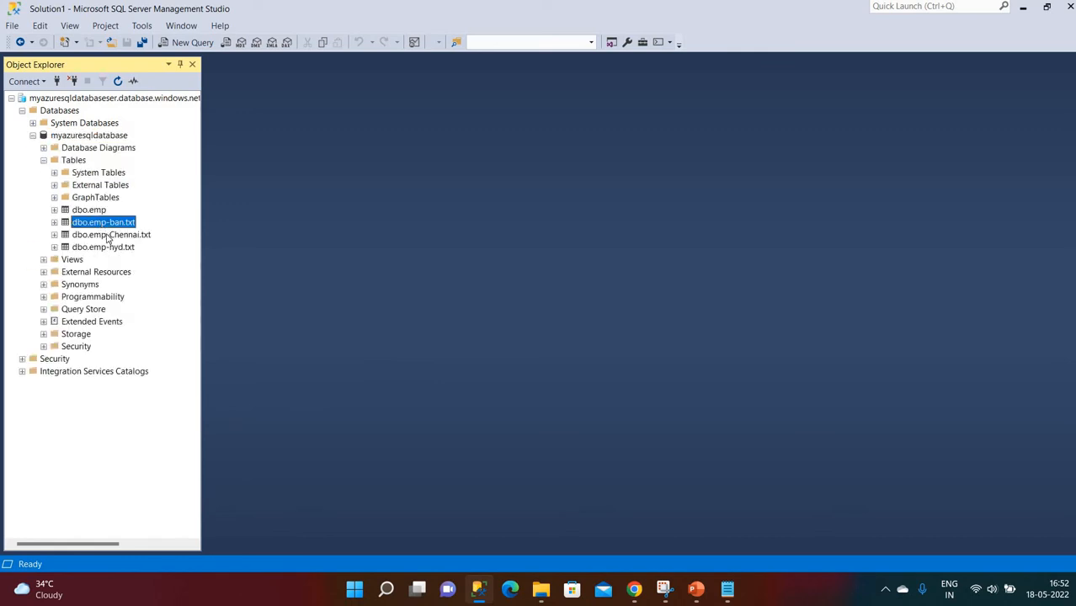
{"action": "left_click", "coordinate": [111, 236]}
{"action": "left_click", "coordinate": [113, 248]}
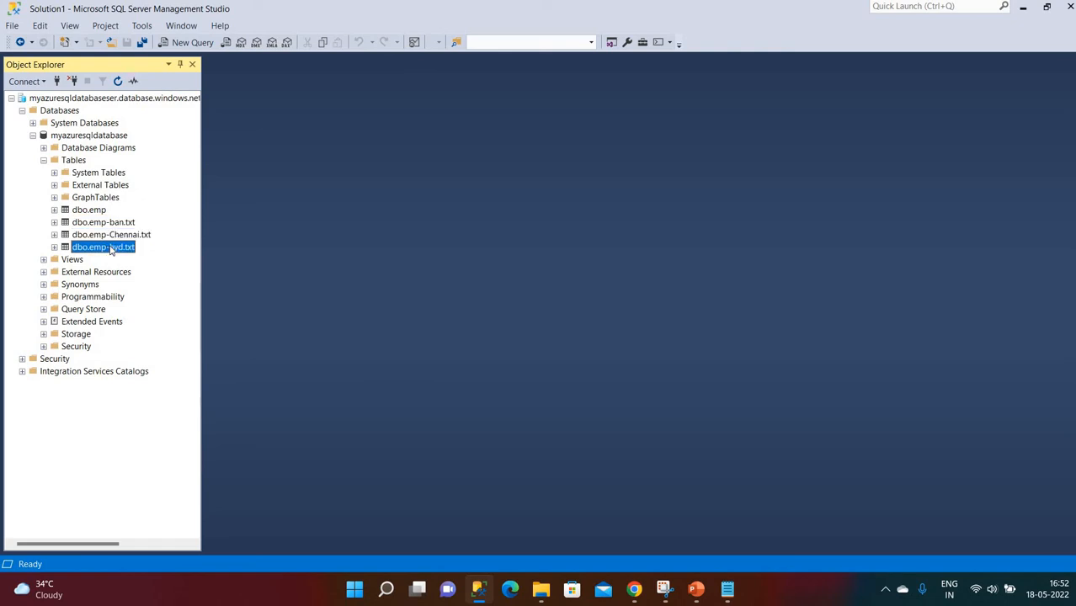
{"action": "left_click", "coordinate": [94, 213]}
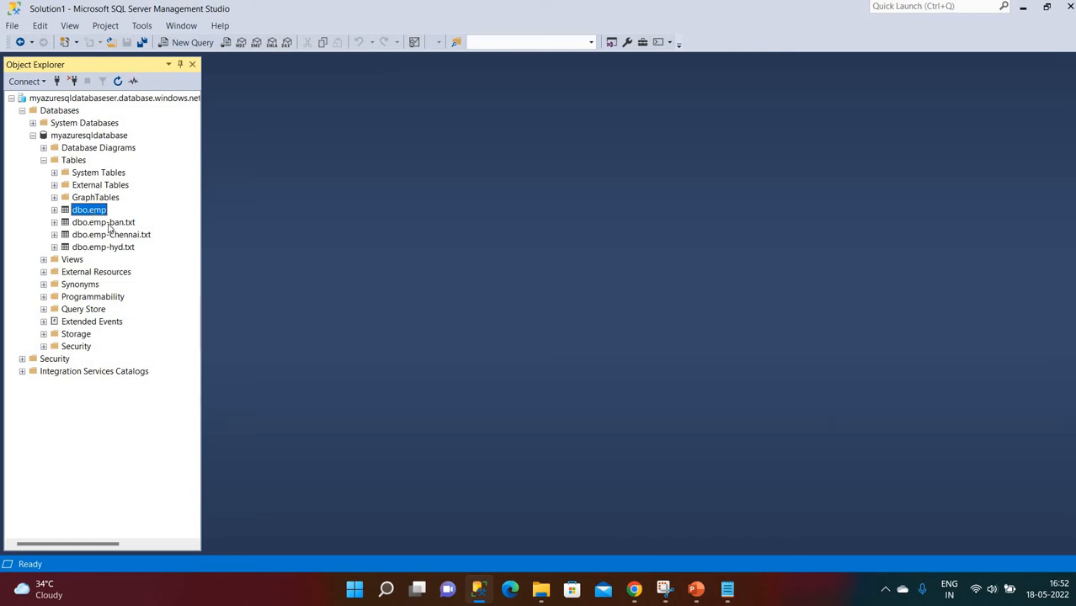
Query the top 1000 rows of the dbo.emp-ban.txt table and of the dbo.emp-Chennai.txt table
{"action": "left_click", "coordinate": [108, 224]}
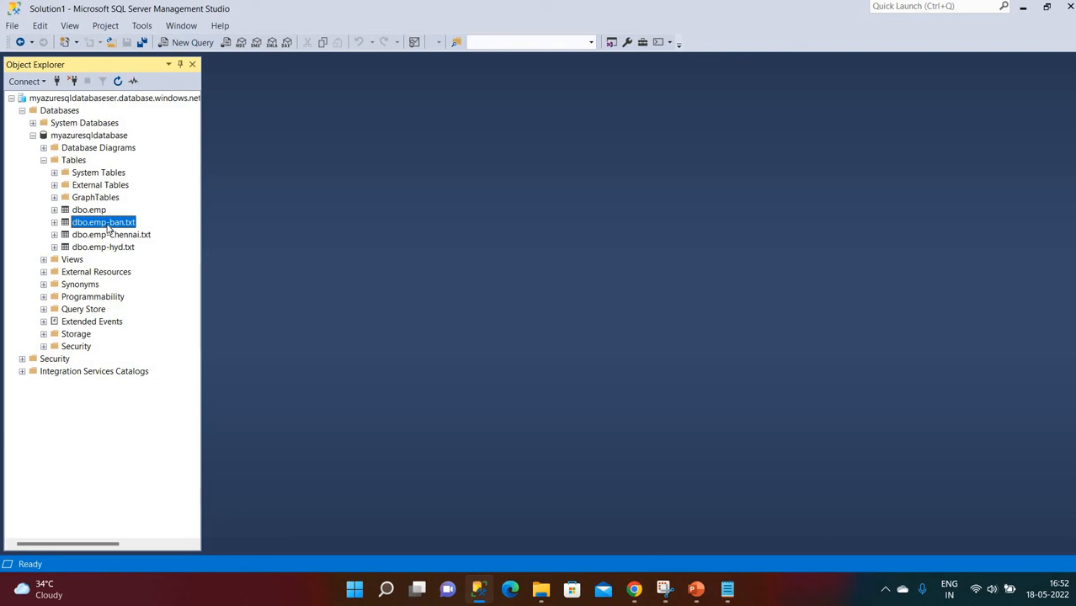
{"action": "right_click", "coordinate": [108, 226]}
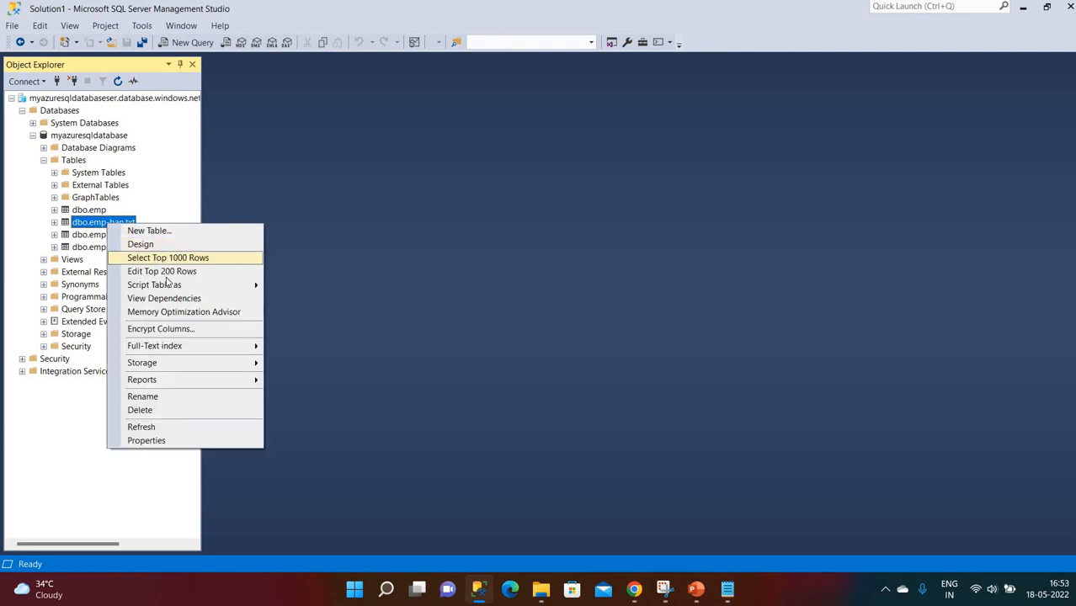
{"action": "left_click", "coordinate": [165, 259]}
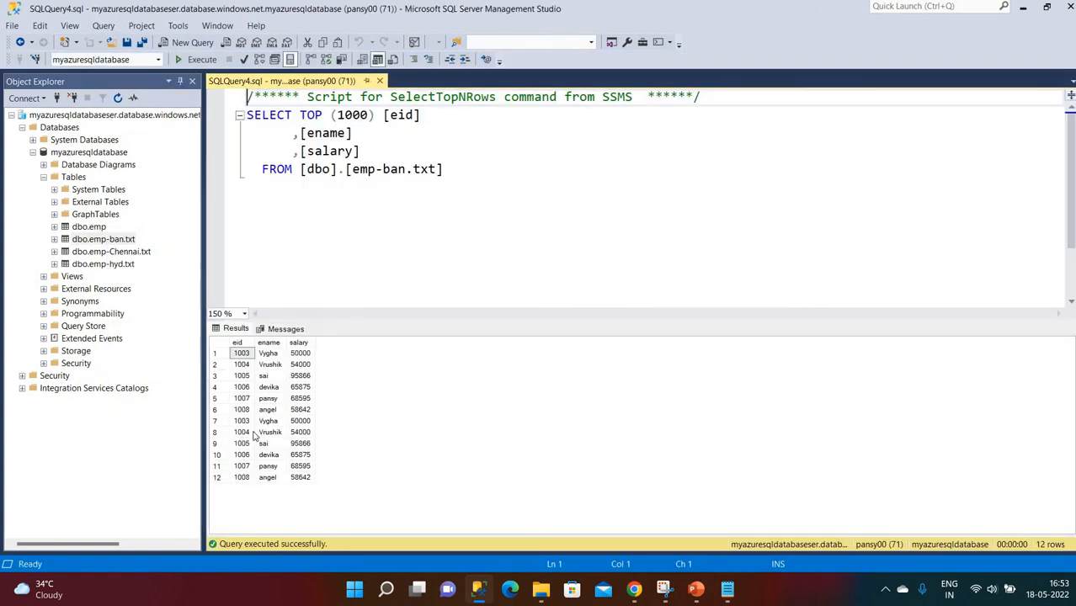
{"action": "left_click", "coordinate": [116, 253]}
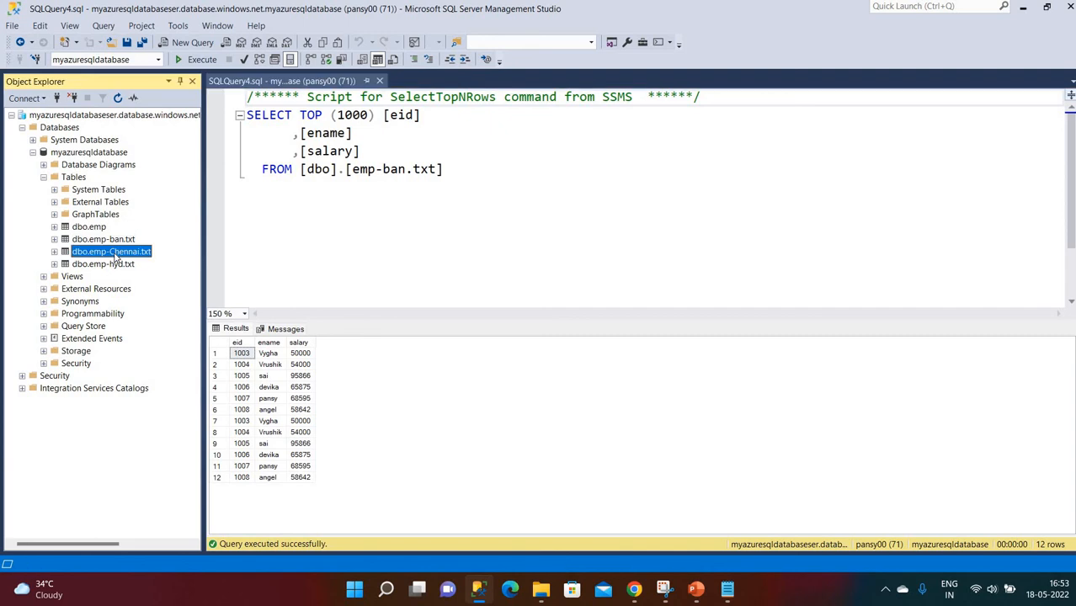
{"action": "right_click", "coordinate": [116, 257]}
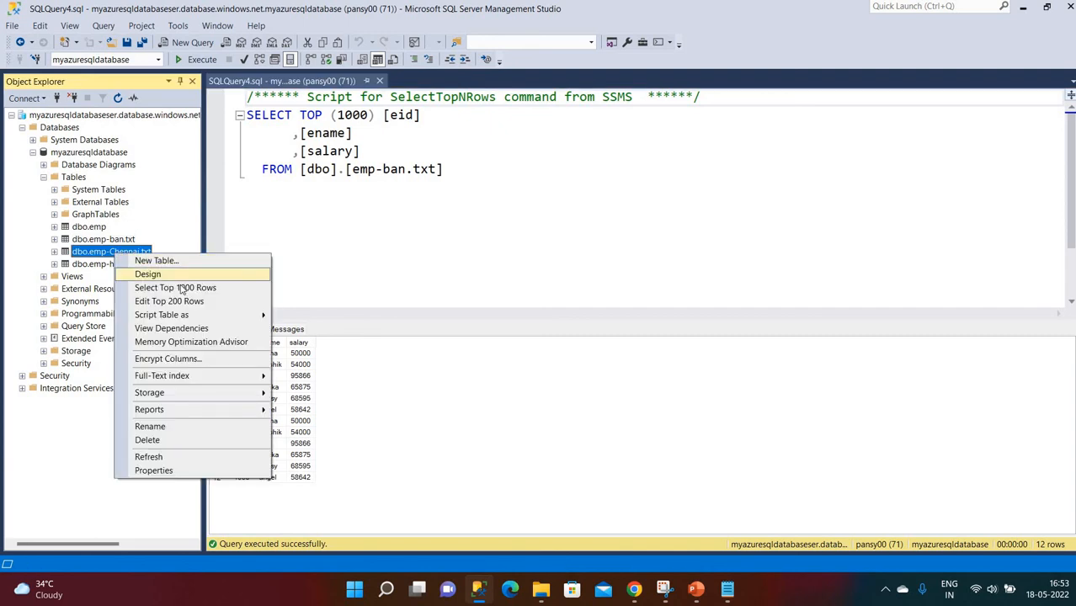
{"action": "left_click", "coordinate": [184, 286]}
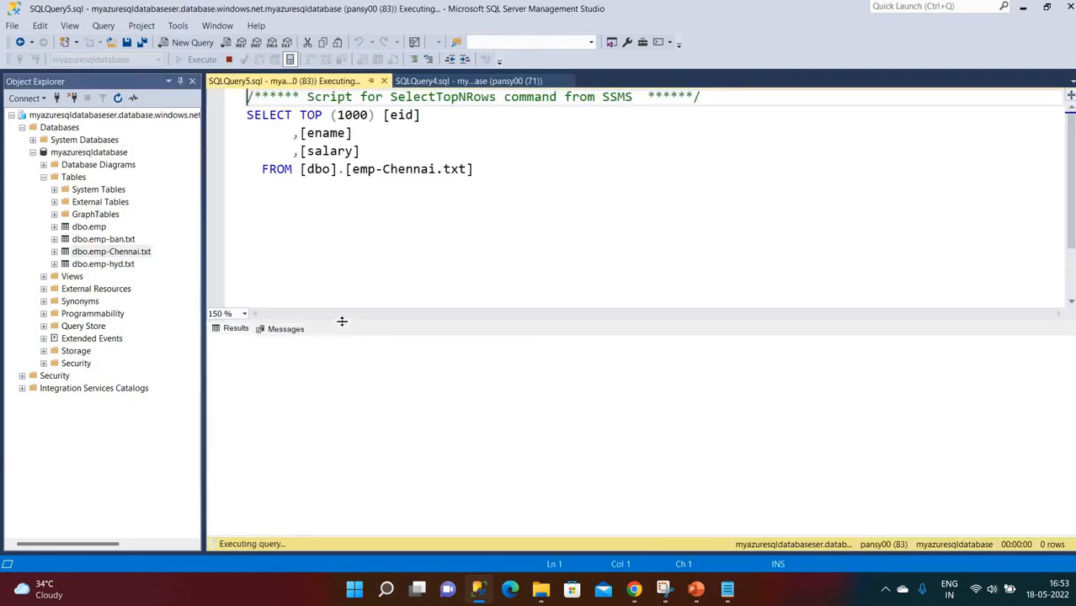
Query the top 1000 rows of the dbo.emp-hyd.txt table and review the returned rows
{"action": "left_click", "coordinate": [120, 265]}
{"action": "right_click", "coordinate": [119, 269]}
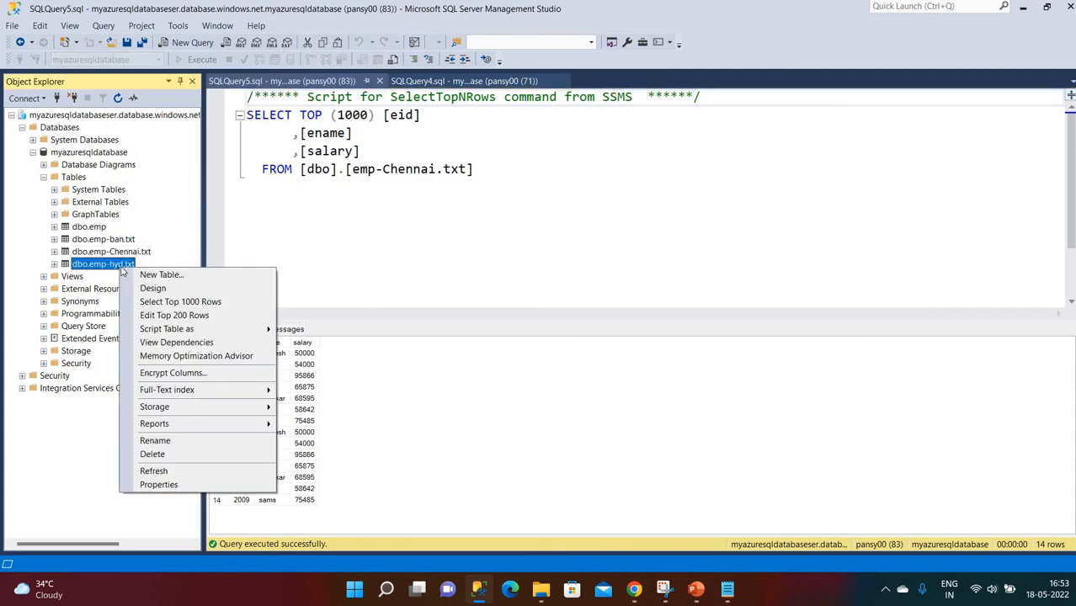
{"action": "left_click", "coordinate": [169, 307]}
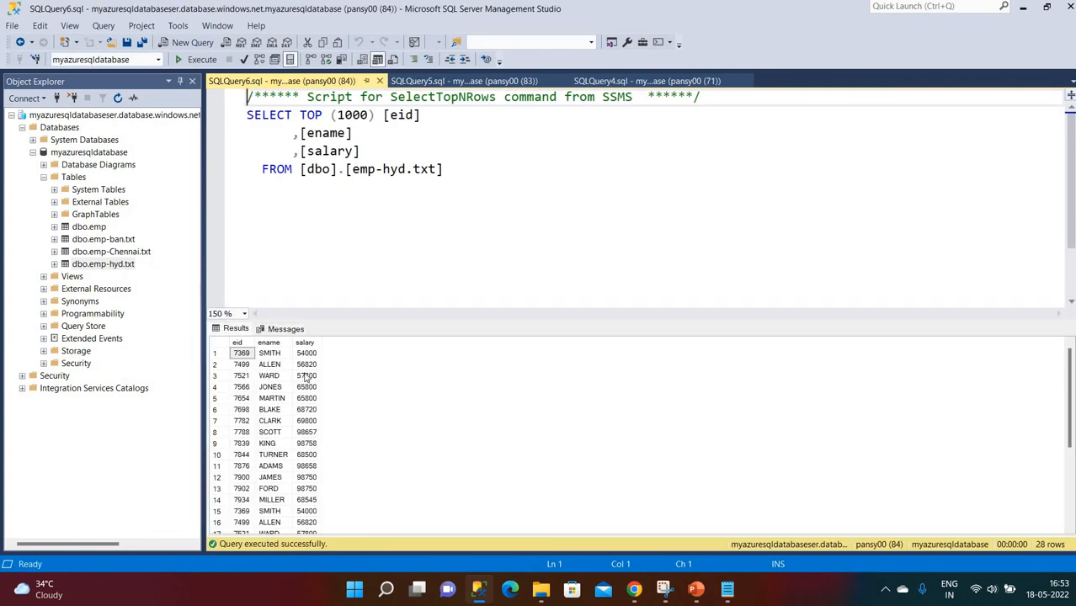
{"action": "scroll", "coordinate": [305, 378], "scroll_direction": "down", "scroll_amount": 4}
{"action": "scroll", "coordinate": [310, 382], "scroll_direction": "up", "scroll_amount": 4}
Switch to the Azure portal in the browser and open the emp folder in azureblobstorage20's input container to check the source files
{"action": "left_click", "coordinate": [543, 592]}
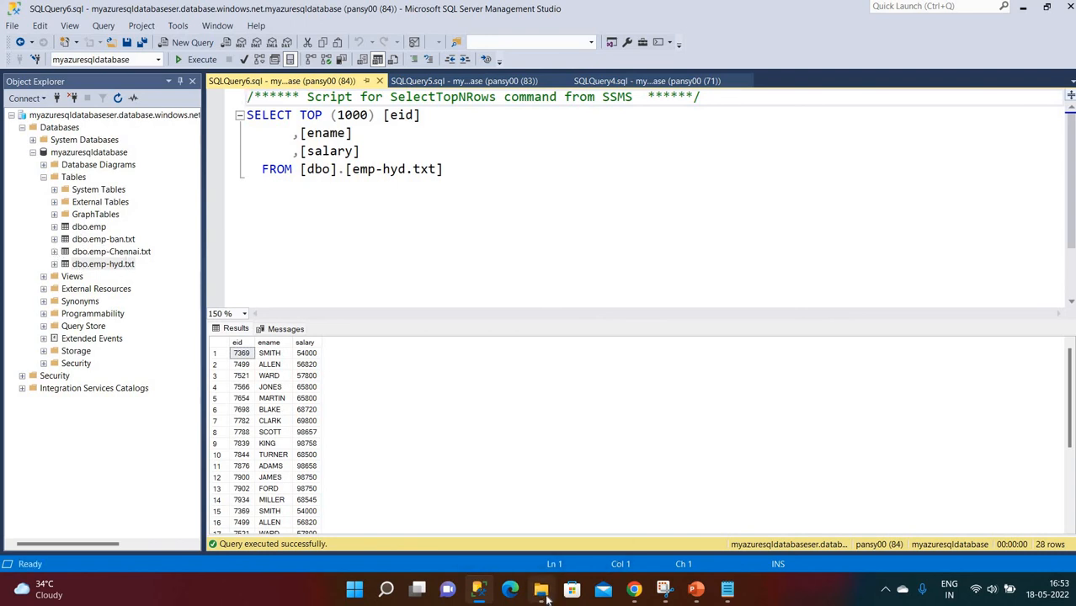
{"action": "left_click", "coordinate": [634, 592]}
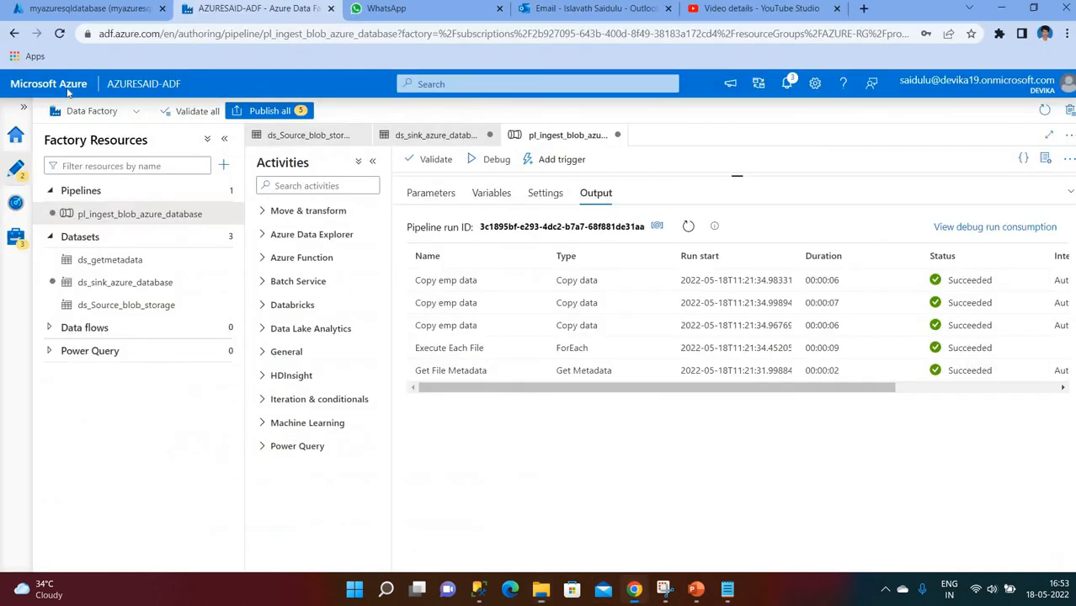
{"action": "left_click", "coordinate": [61, 17]}
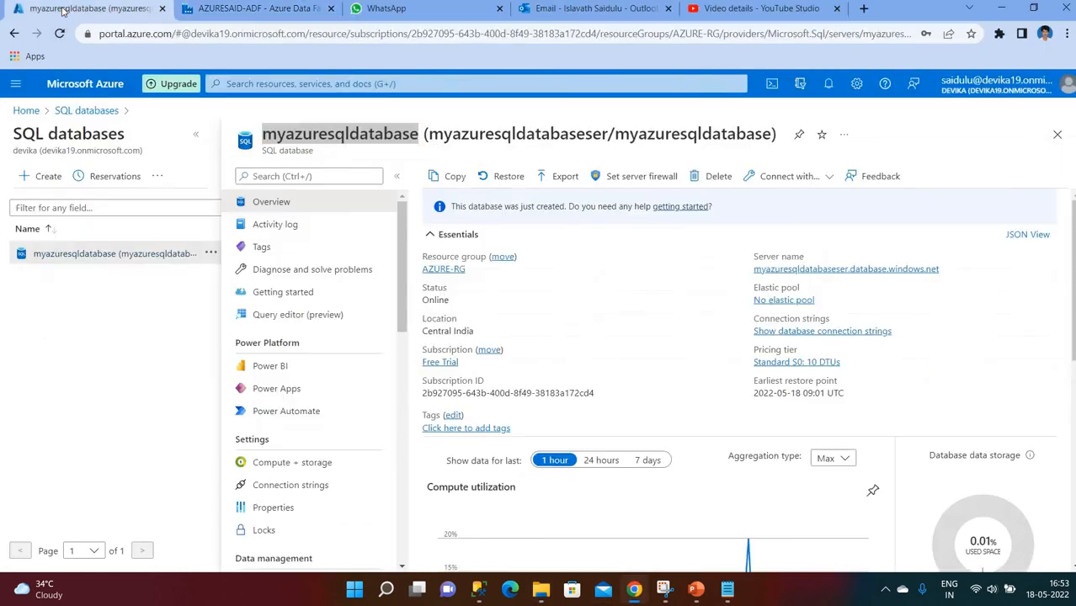
{"action": "left_click", "coordinate": [25, 111]}
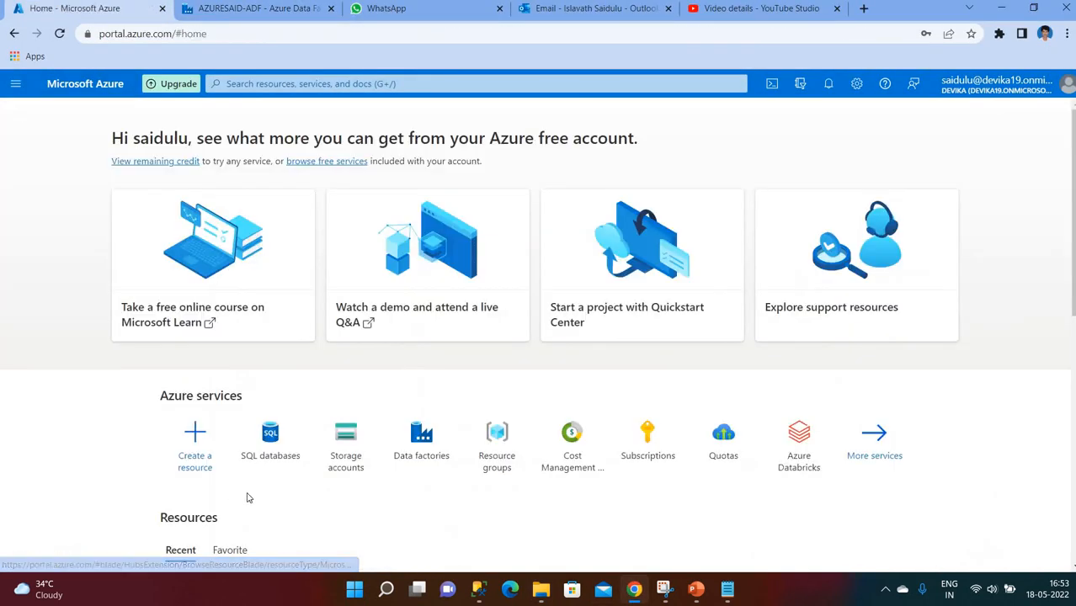
{"action": "left_click", "coordinate": [343, 483]}
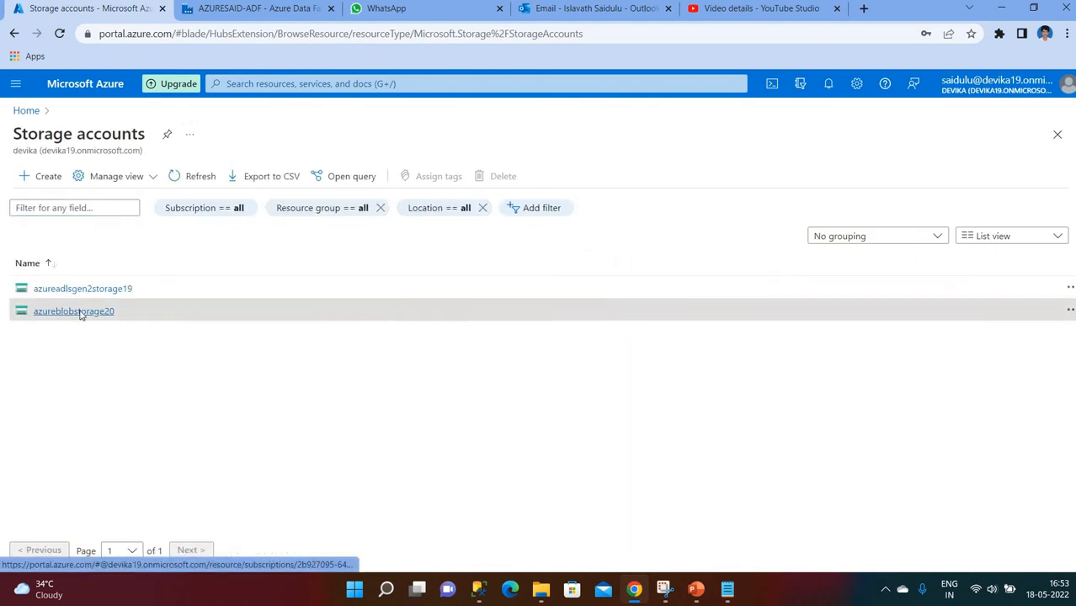
{"action": "left_click", "coordinate": [80, 311]}
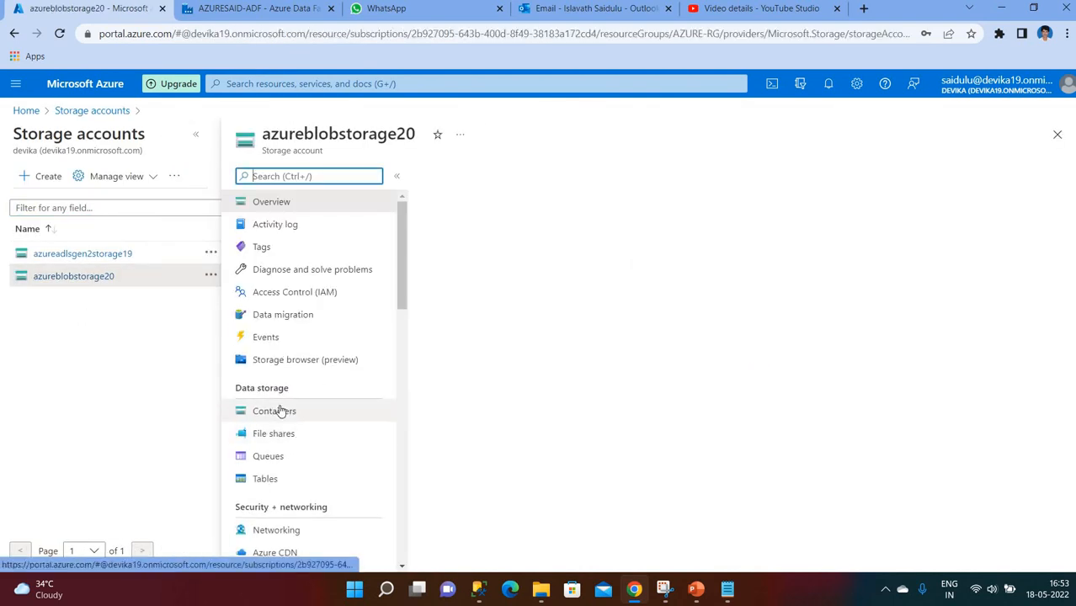
{"action": "left_click", "coordinate": [274, 411]}
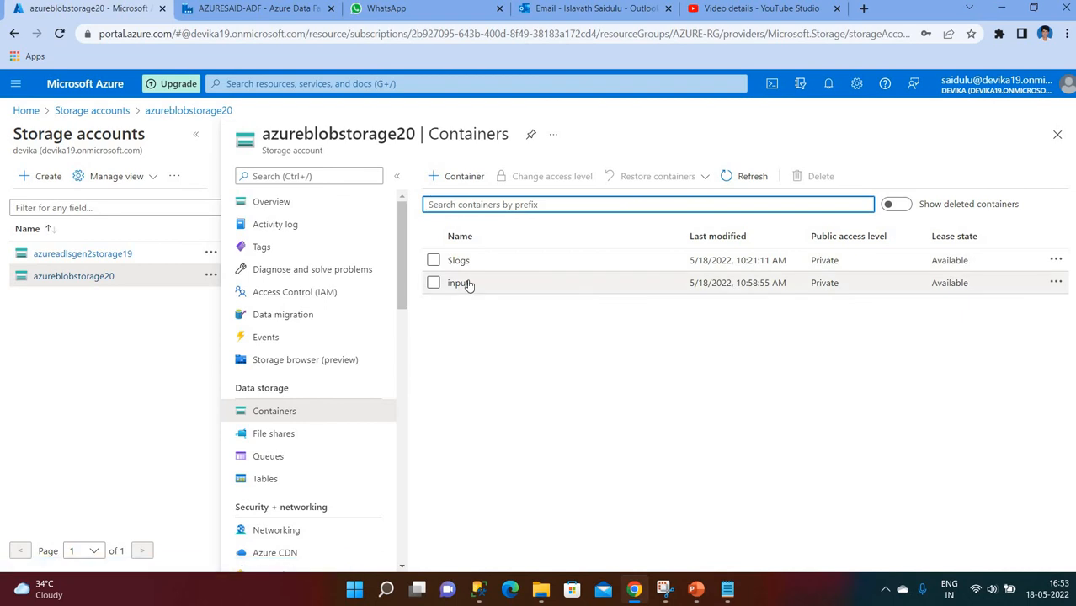
{"action": "left_click", "coordinate": [461, 283]}
{"action": "left_click", "coordinate": [253, 327]}
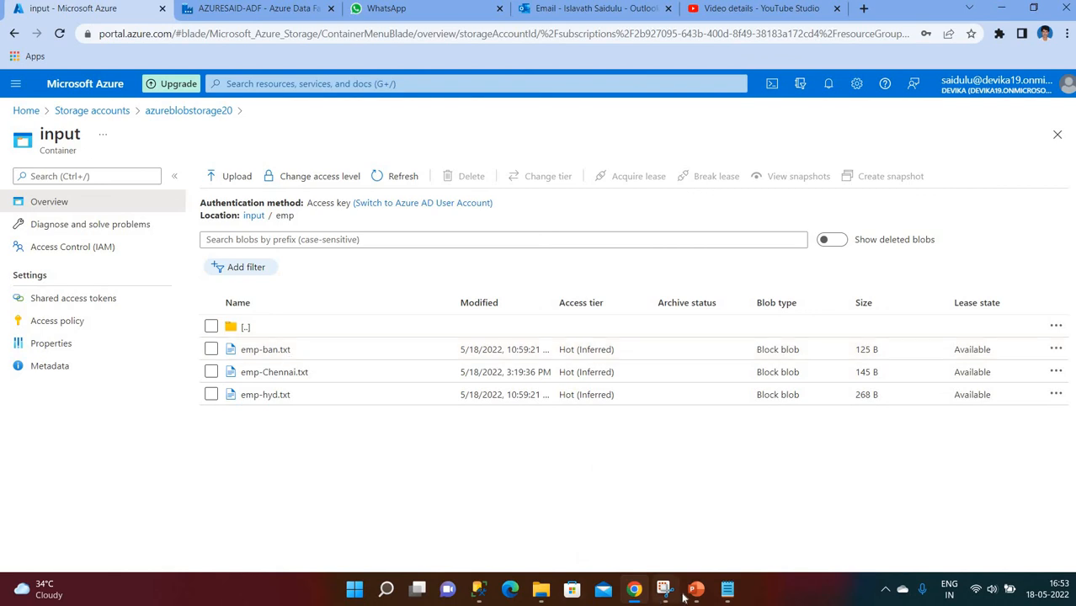
Return to the emp-hyd.txt query in SQL Server Management Studio and bring up the pipeline diagram in Snipping Tool
{"action": "left_click", "coordinate": [482, 594]}
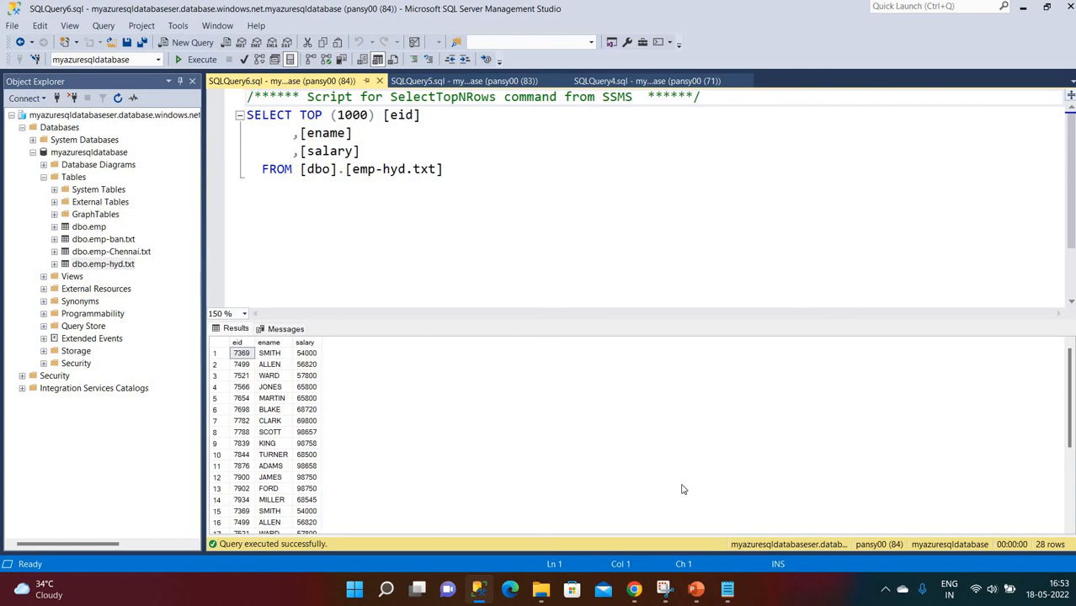
{"action": "left_click", "coordinate": [666, 594]}
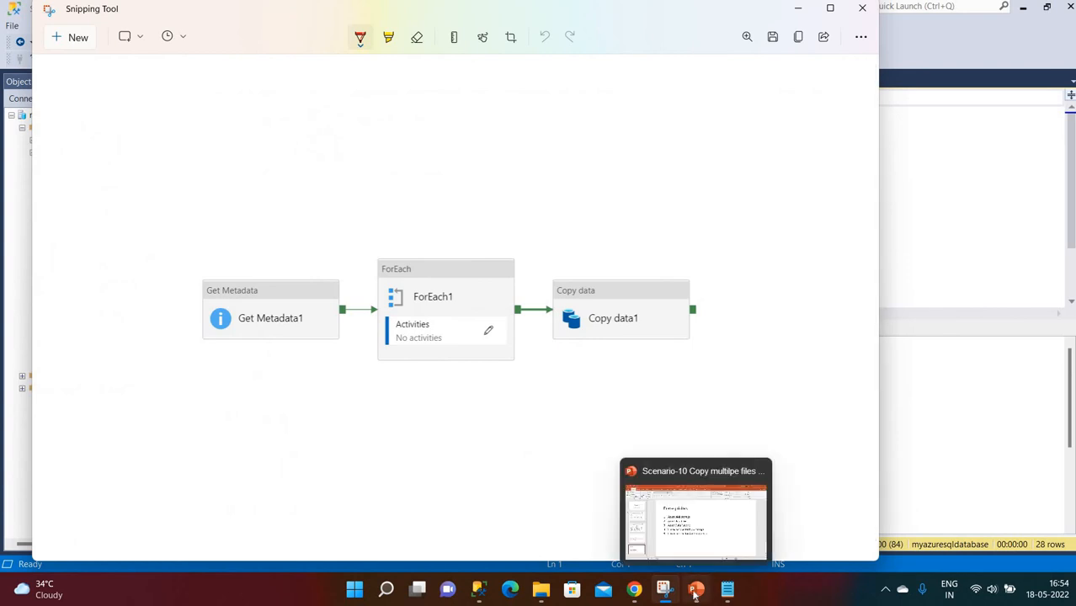